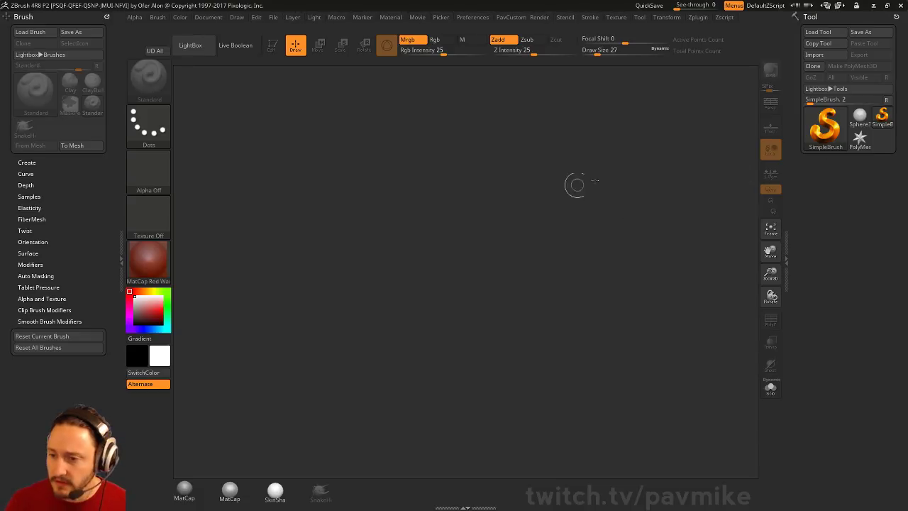
View the desktop image vanillachocolatesoftserve.jpg in the photo viewer and switch back to ZBrush
left_click(871, 7)
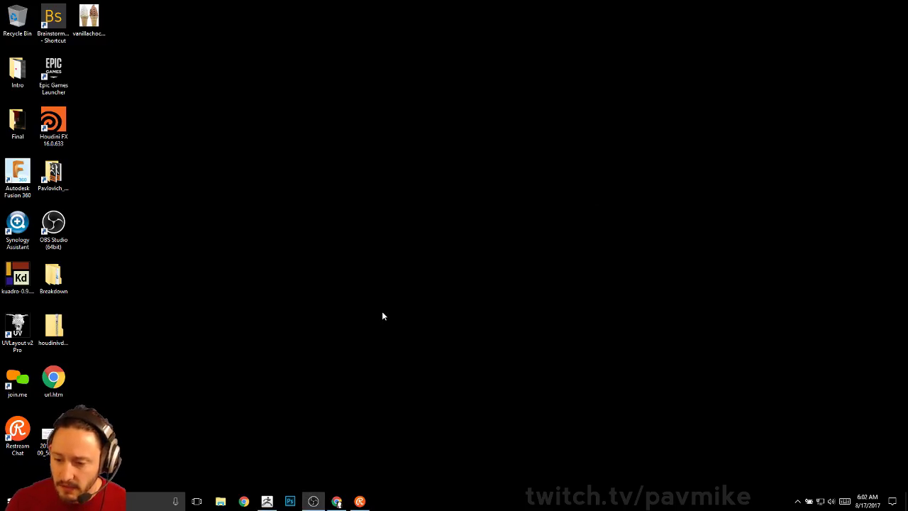
double_click(89, 17)
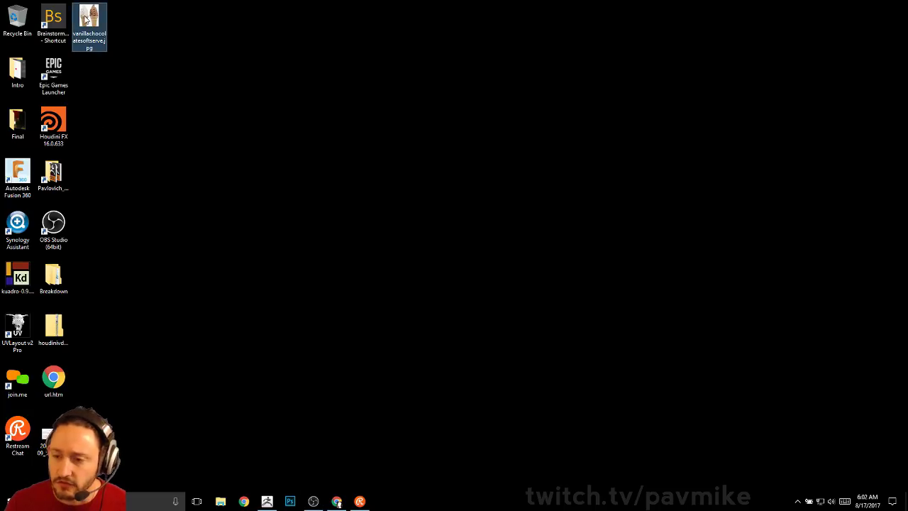
left_click_drag(256, 128, 340, 63)
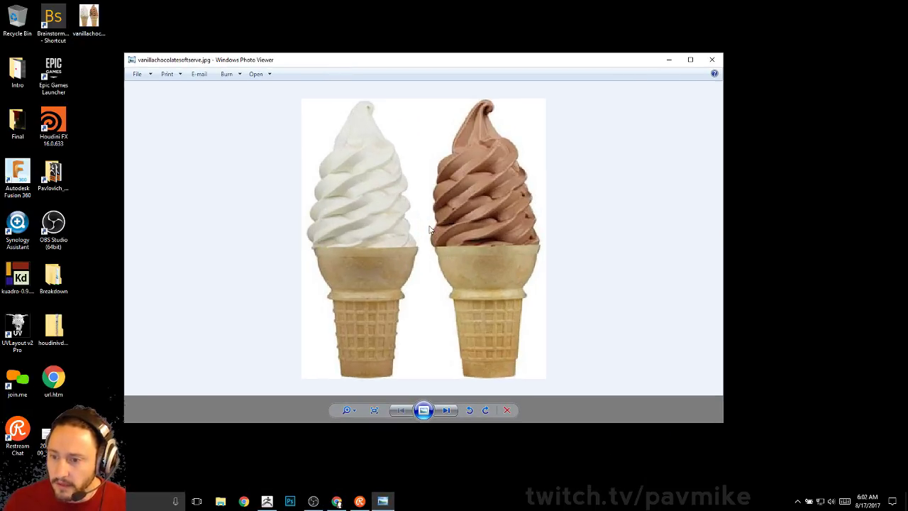
left_click(268, 501)
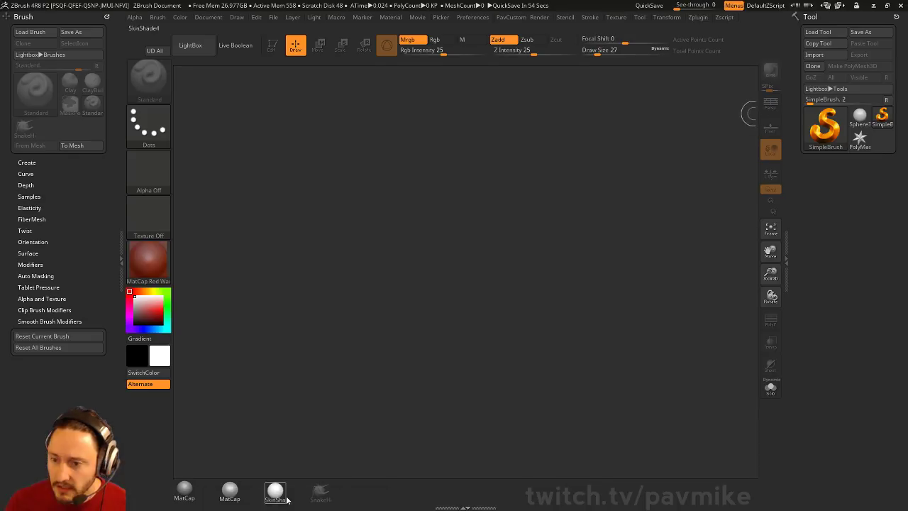
Import vanillachocolatesoftserve.jpg from the Desktop as a texture and add it to Spotlight, with LightBox hidden
left_click(618, 19)
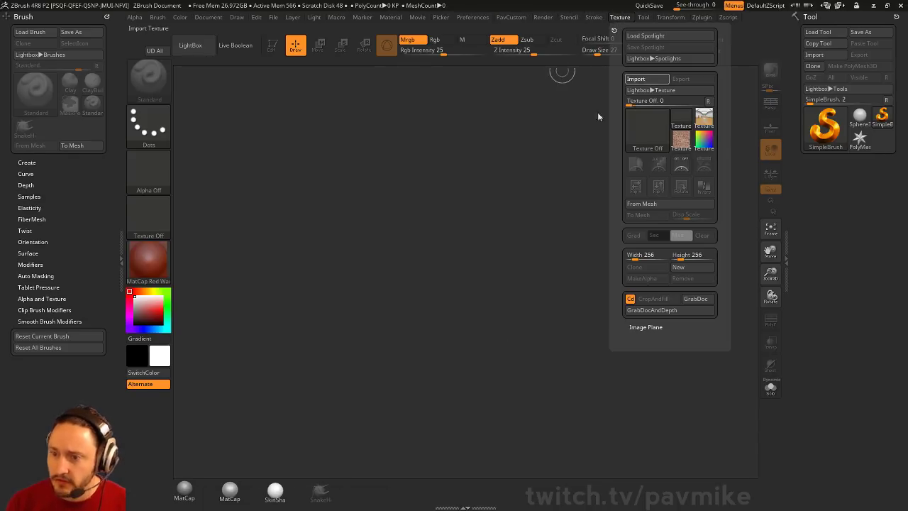
left_click(619, 112)
left_click(113, 148)
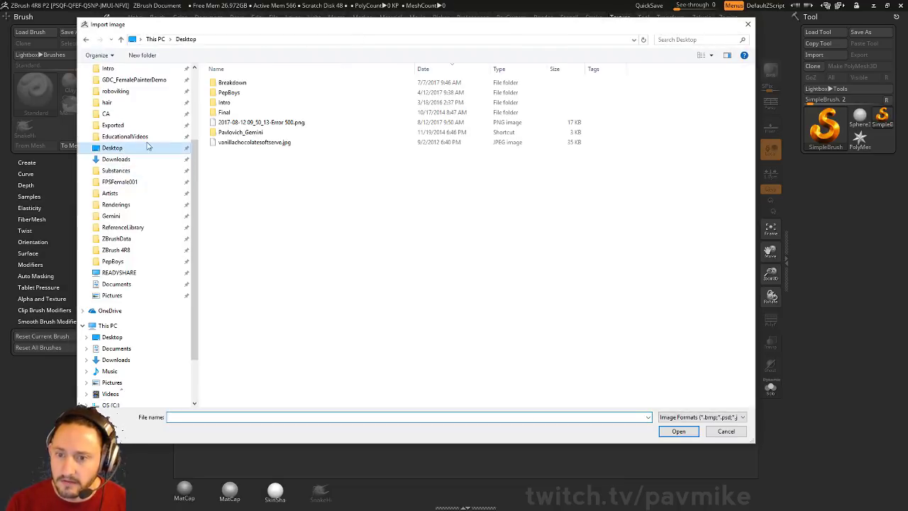
double_click(238, 123)
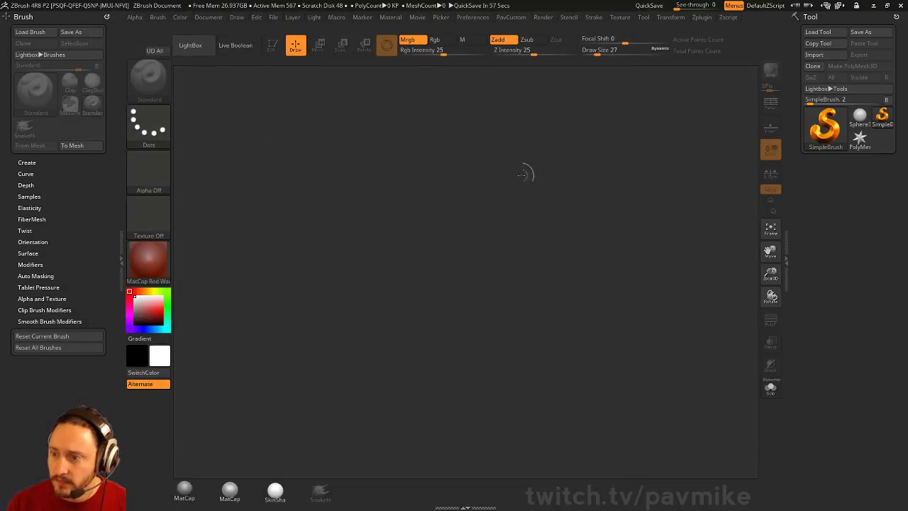
left_click(620, 17)
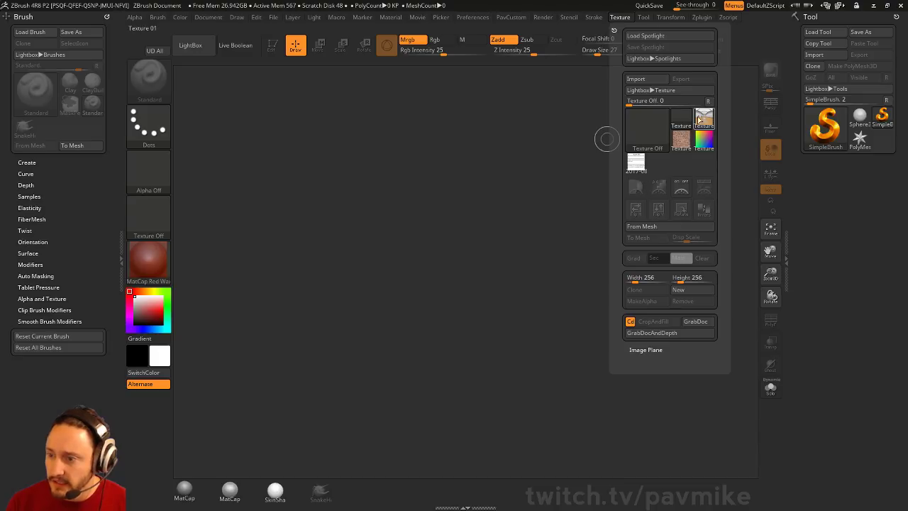
left_click(681, 186)
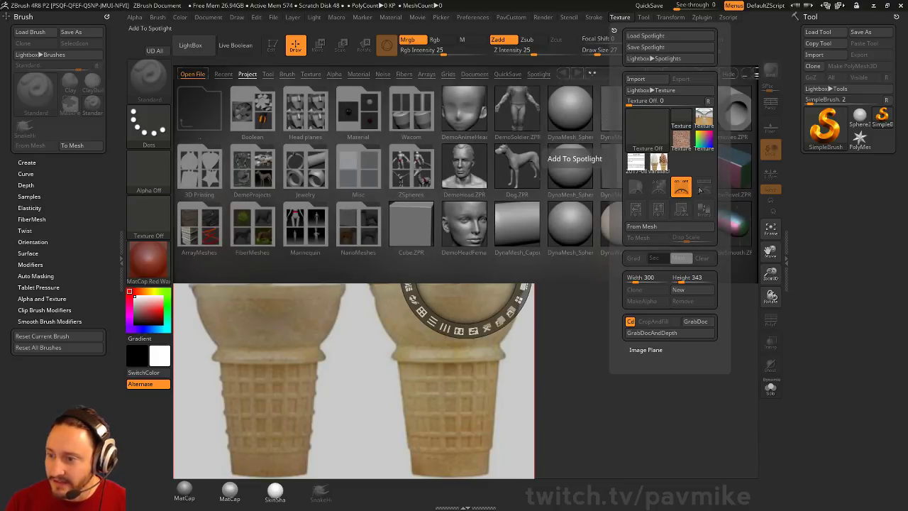
left_click(728, 74)
Scale the Spotlight reference image down, place it in the canvas's upper-left corner and leave Spotlight editing
left_click_drag(345, 230, 434, 227)
left_click_drag(487, 201, 487, 244)
left_click_drag(455, 172, 412, 175)
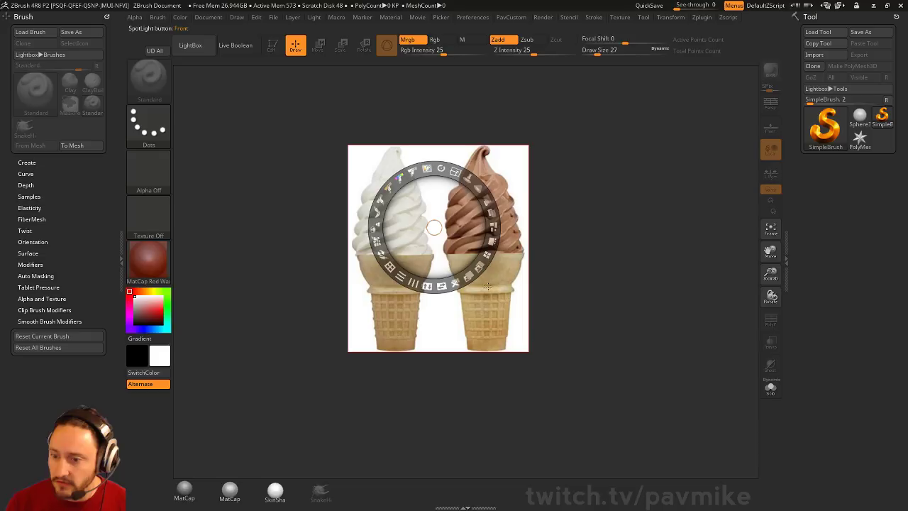
left_click_drag(462, 248, 279, 171)
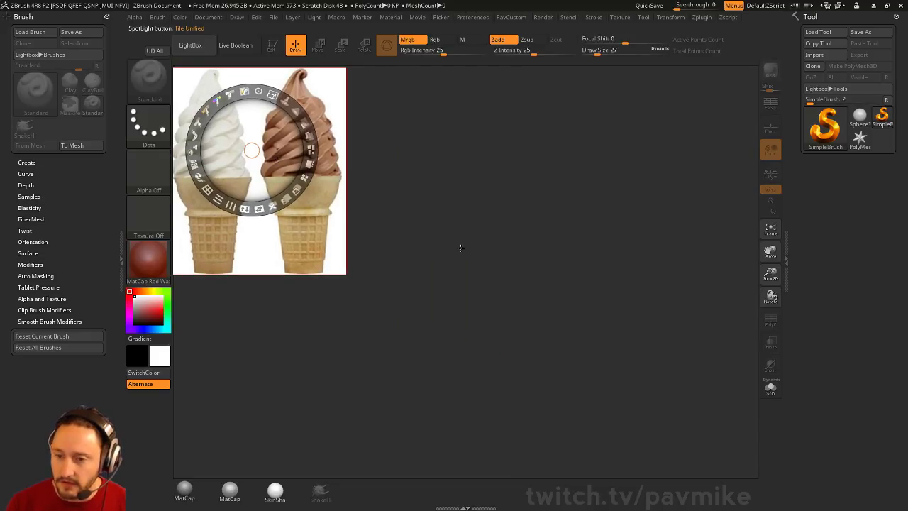
key("z")
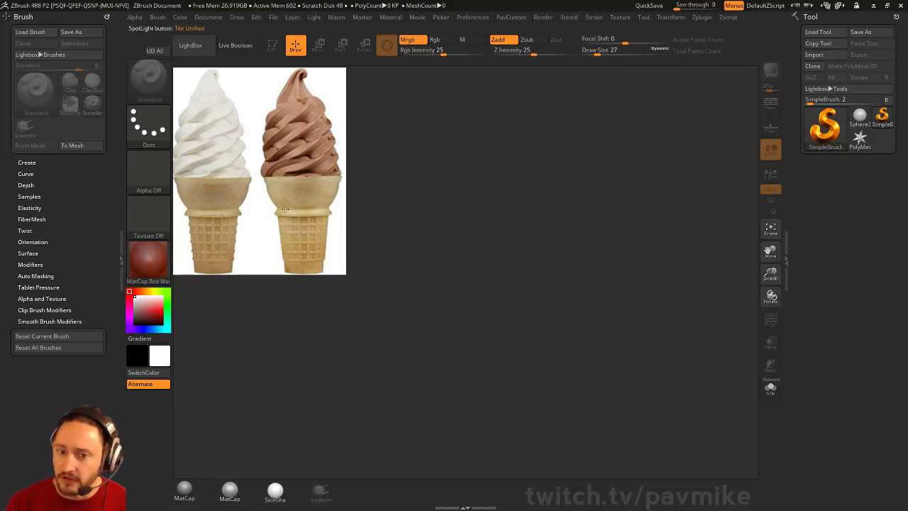
Try the window see-through at 49 and reset it to 0
left_click(28, 196)
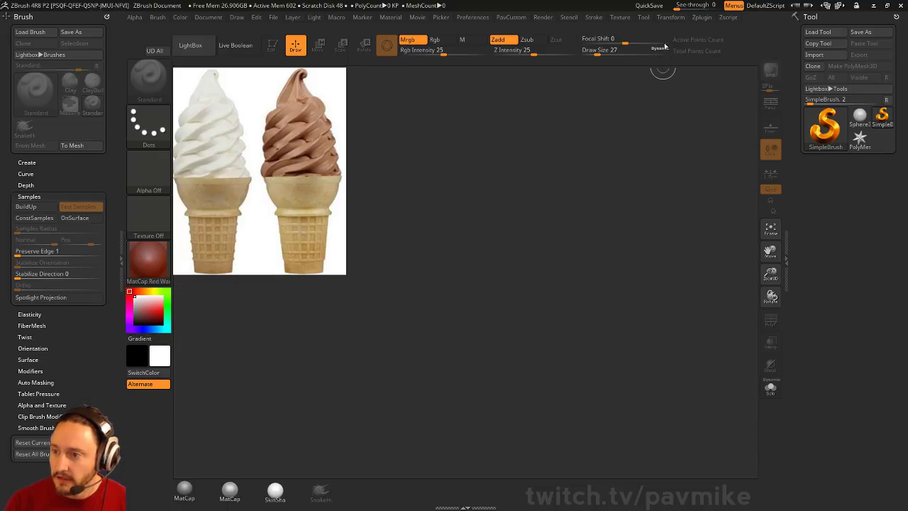
left_click_drag(678, 5, 699, 6)
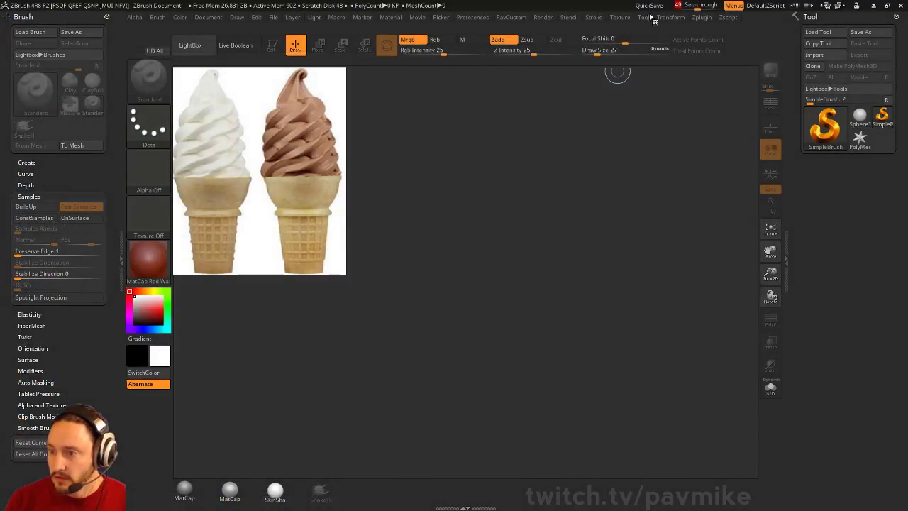
left_click_drag(692, 5, 671, 6)
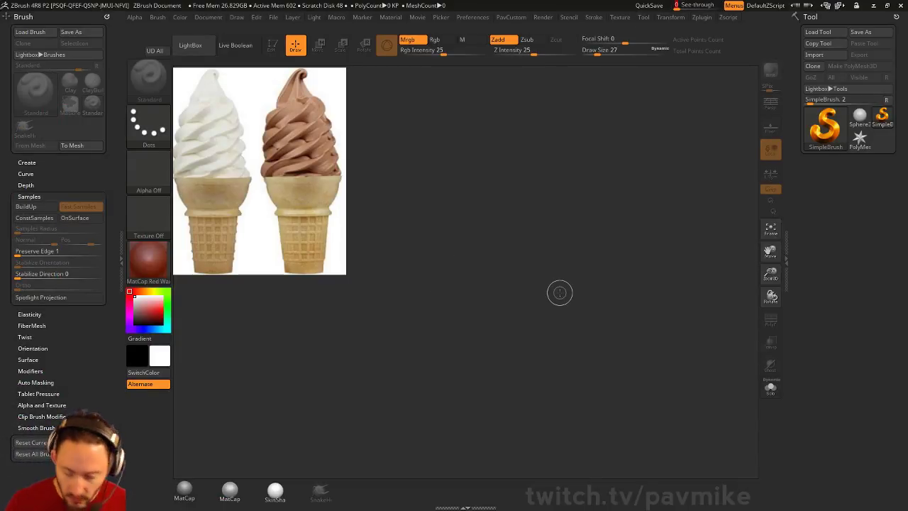
Try Kuadro as a reference-image viewer by running it as administrator, close it and switch back to ZBrush
key("super")
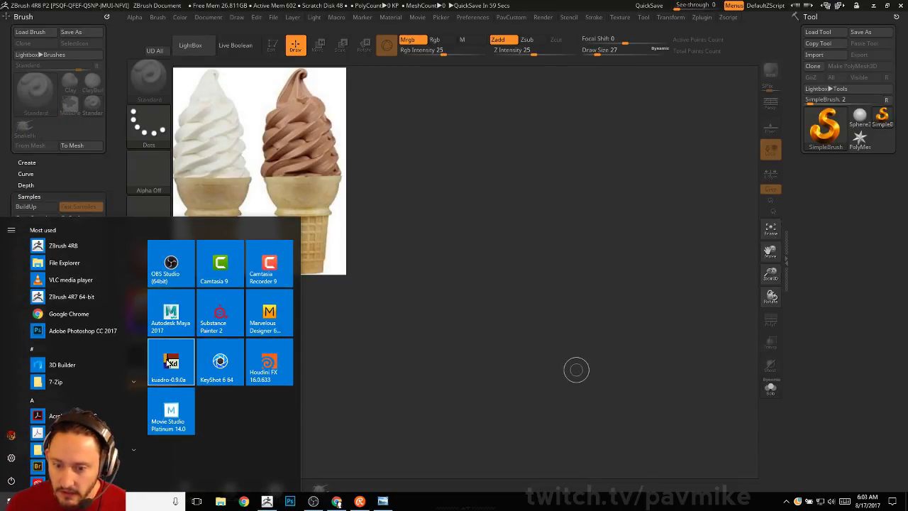
right_click(171, 362)
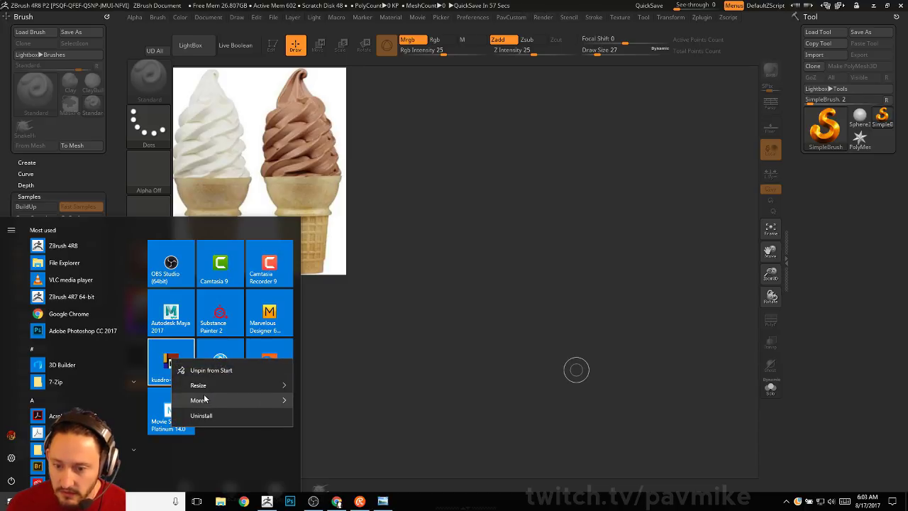
mouse_move(222, 399)
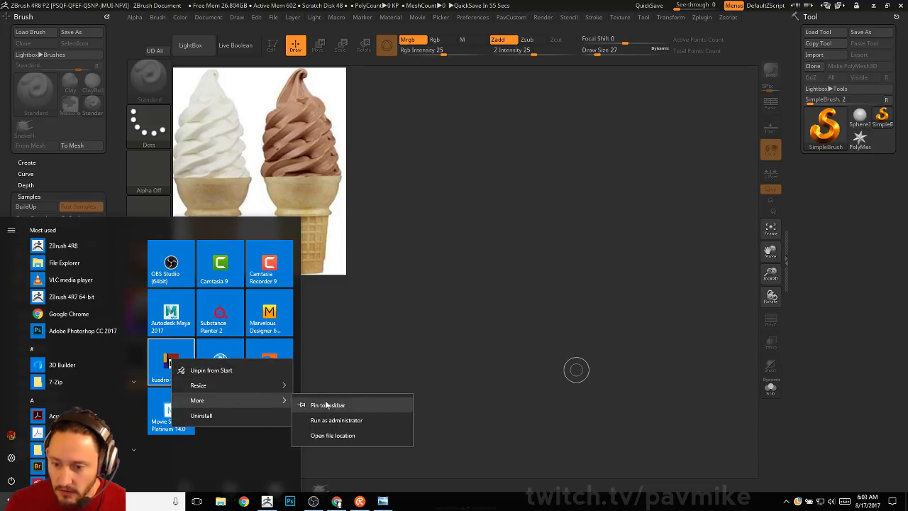
left_click(329, 420)
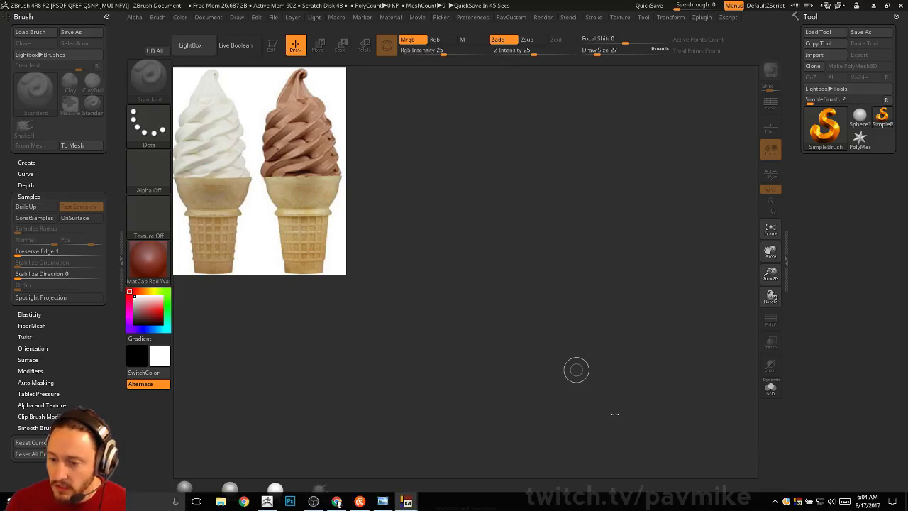
key("alt+Tab")
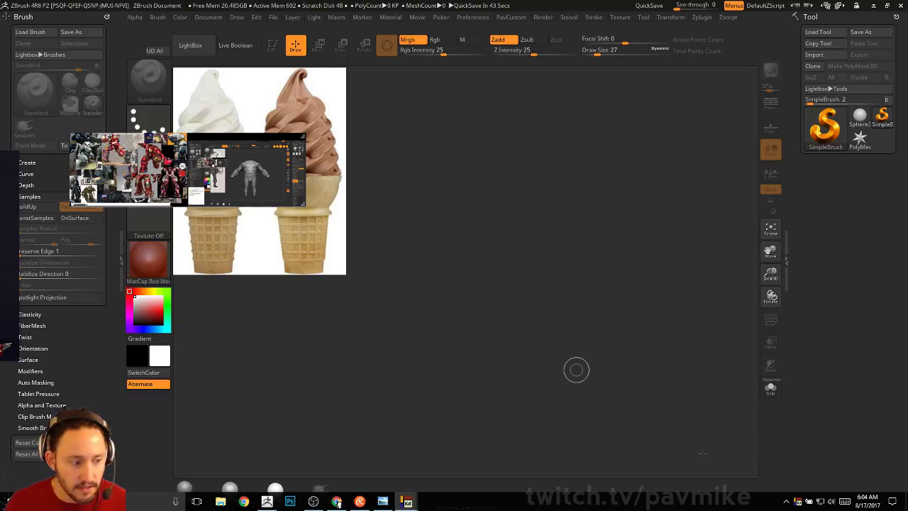
right_click(796, 503)
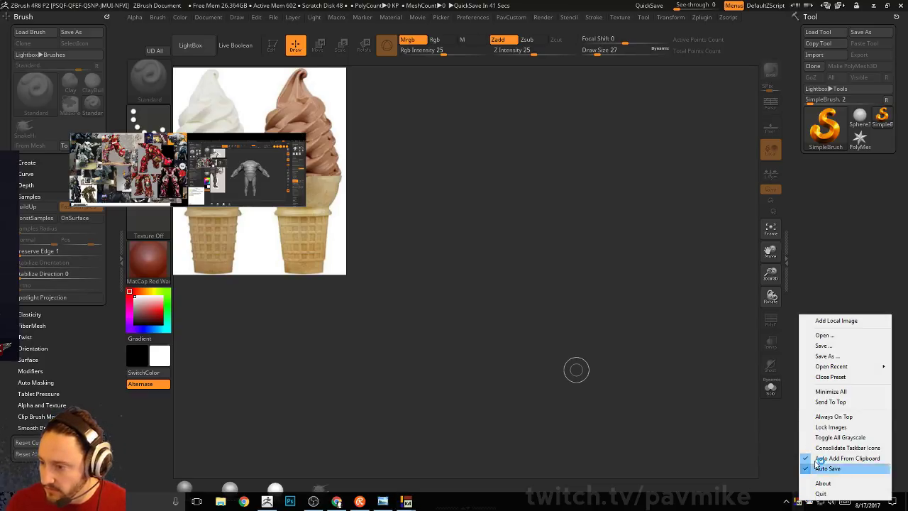
mouse_move(835, 369)
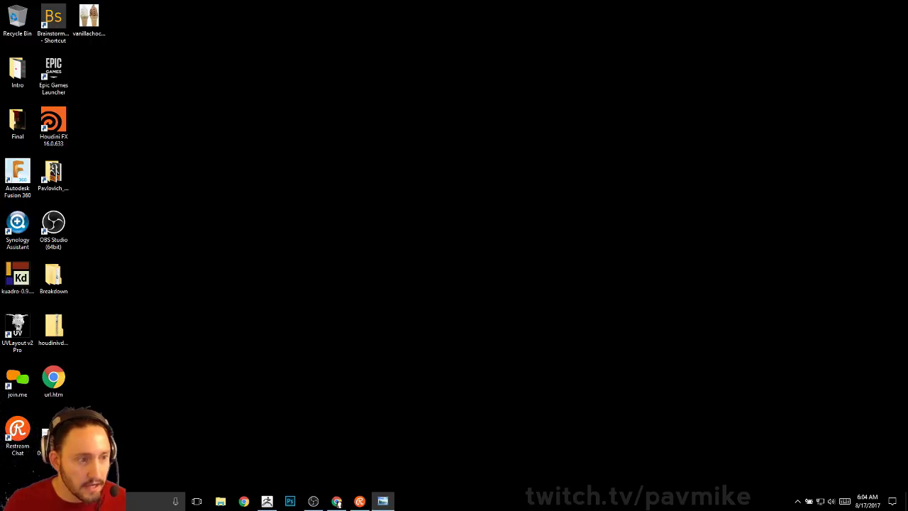
left_click(268, 502)
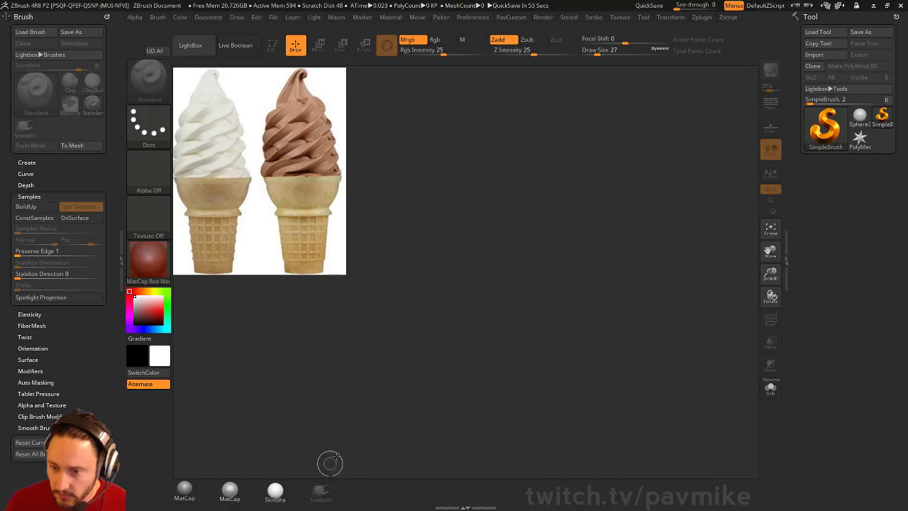
Enable Spotlight Projection for the brush and move the reference image to the middle of the canvas
left_click(41, 298)
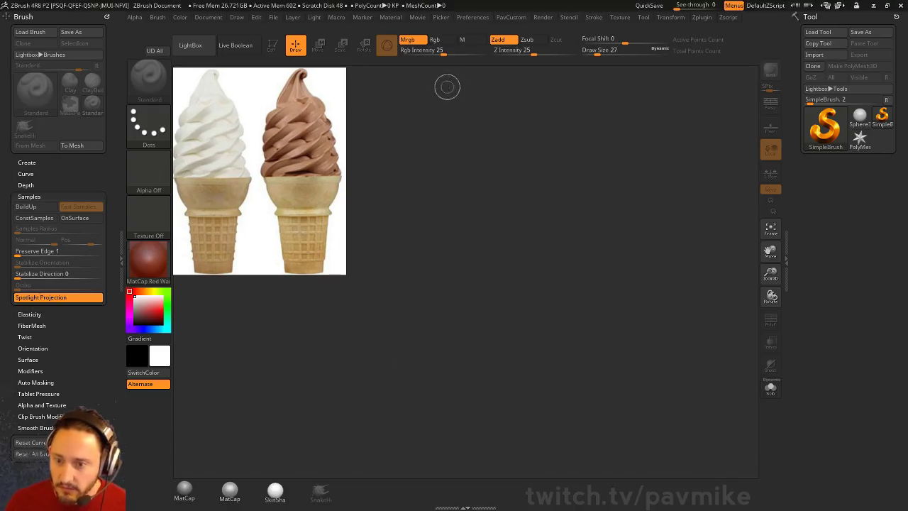
key("z")
left_click_drag(306, 127, 511, 207)
Dim the reference image with the Spotlight dial, leave Spotlight editing and undo the test stroke beside it
left_click_drag(568, 192, 521, 159)
left_click_drag(640, 174, 638, 178)
key("z")
left_click_drag(625, 218, 643, 250)
key("ctrl+z")
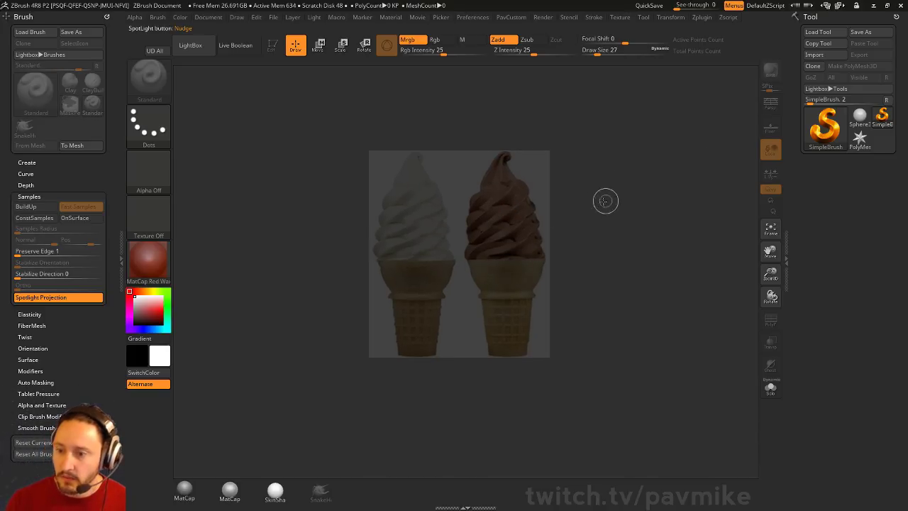
Draw a Cylinder3D on the canvas in Edit mode and apply the MatCap Gray material to it
left_click(836, 129)
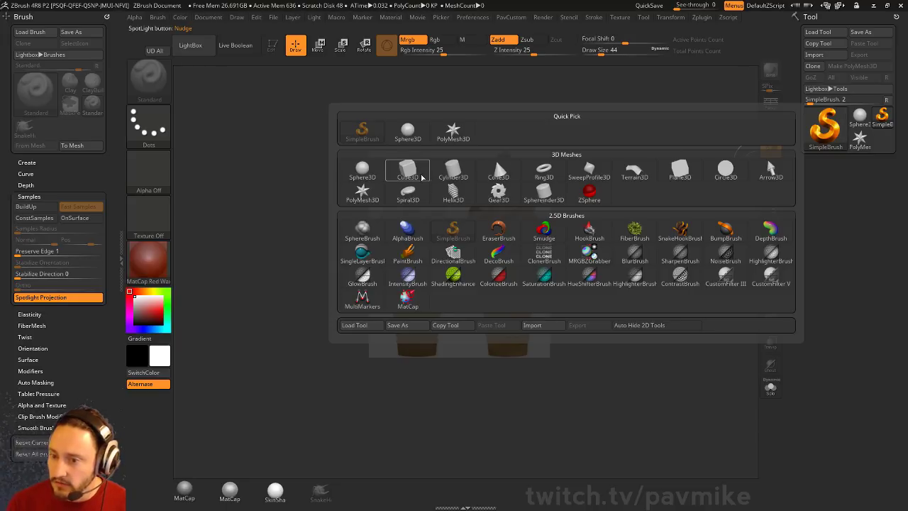
mouse_move(418, 175)
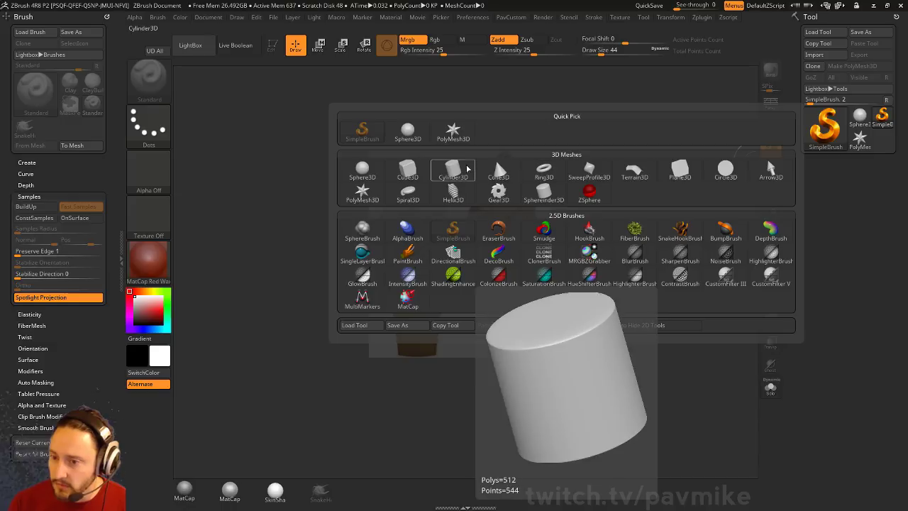
left_click(466, 171)
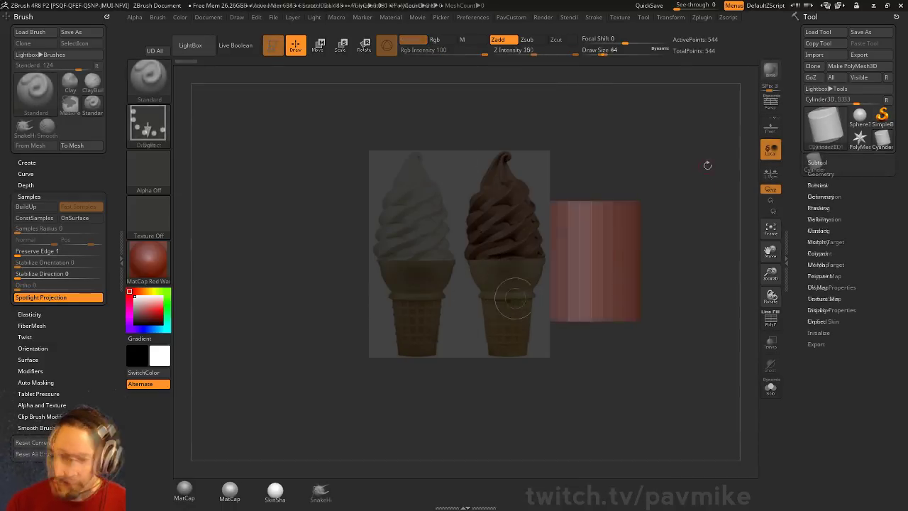
right_click_drag(610, 202, 545, 243, "alt")
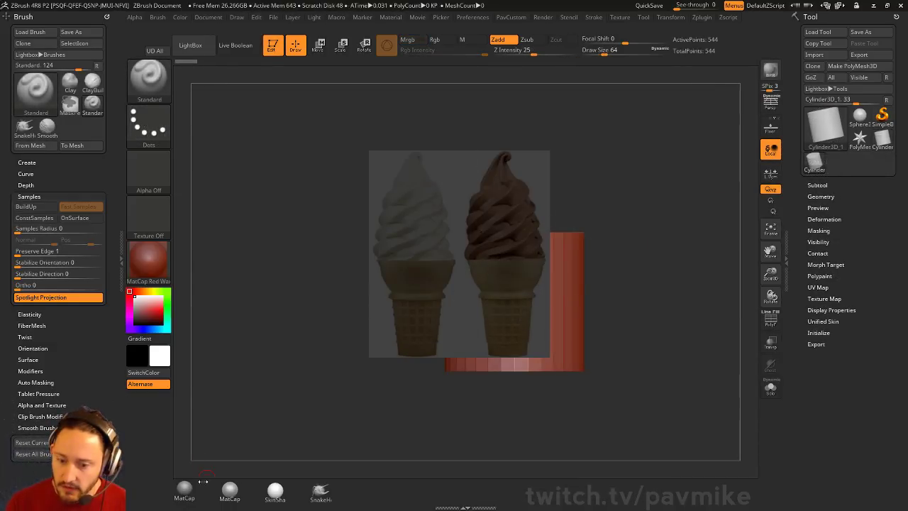
left_click(185, 490)
left_click_drag(650, 270, 663, 267, "alt")
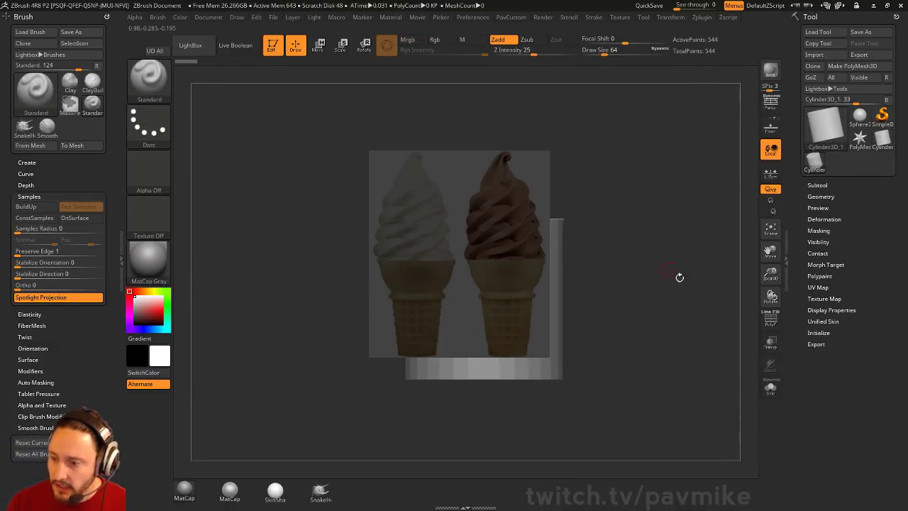
Shift the reference image slightly sideways over the cylinder and make it transparent enough to see the mesh through it
key("shift+z")
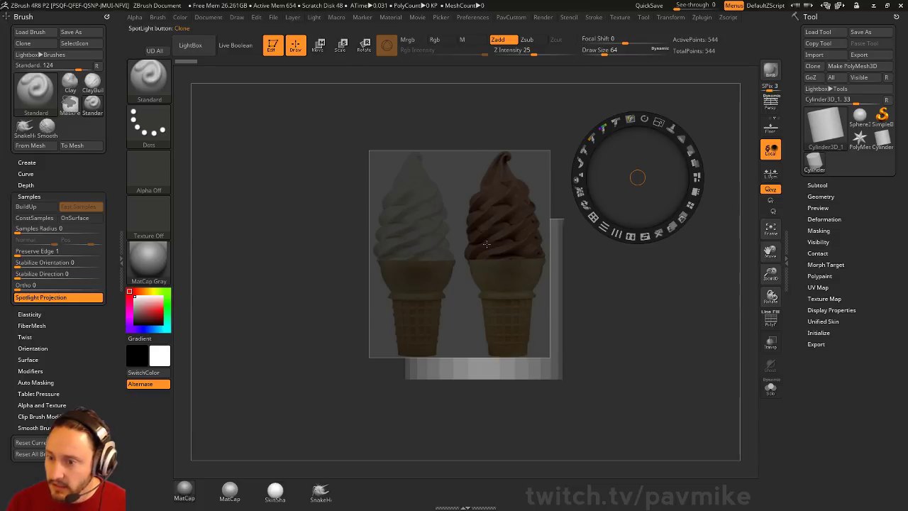
left_click_drag(484, 244, 502, 246)
left_click_drag(554, 219, 528, 193)
key("z")
left_click_drag(653, 240, 713, 243, "alt")
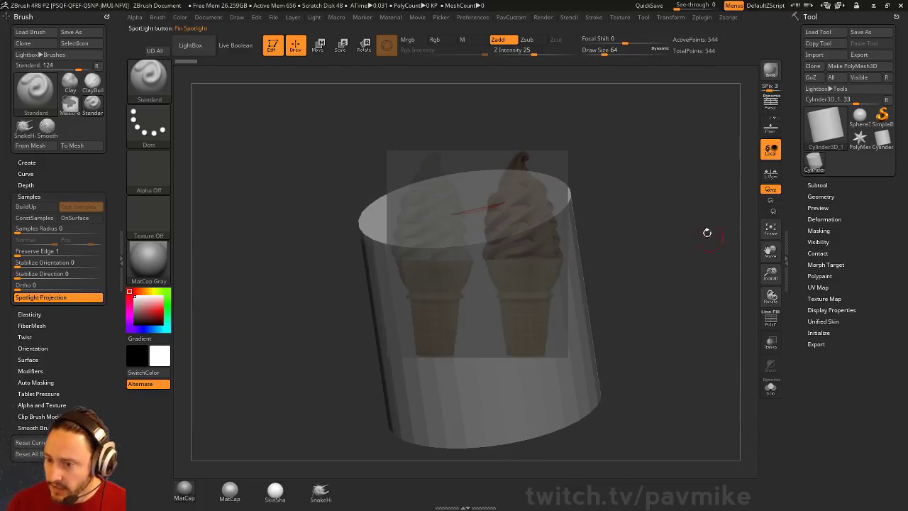
Display the polyframe and initialize the cylinder with HDivide 16 and VDivide 4
left_click(778, 328)
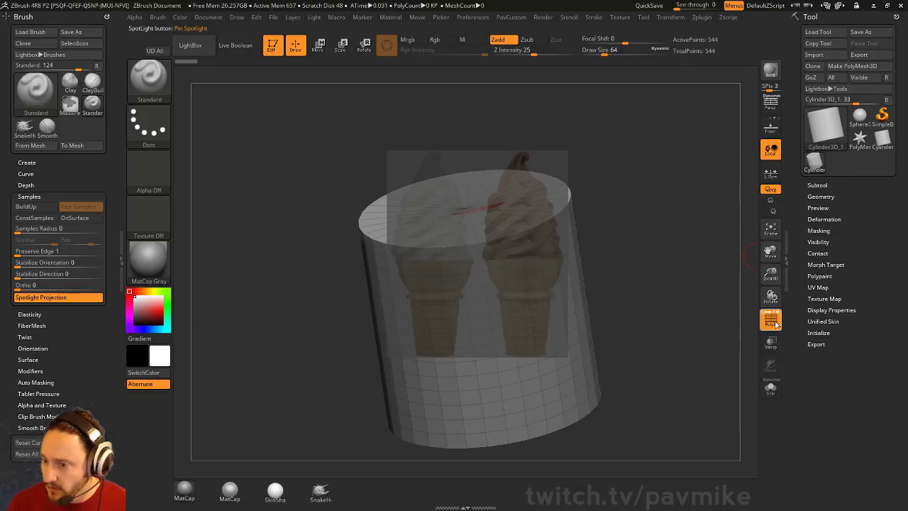
left_click(821, 334)
left_click_drag(796, 362, 821, 280)
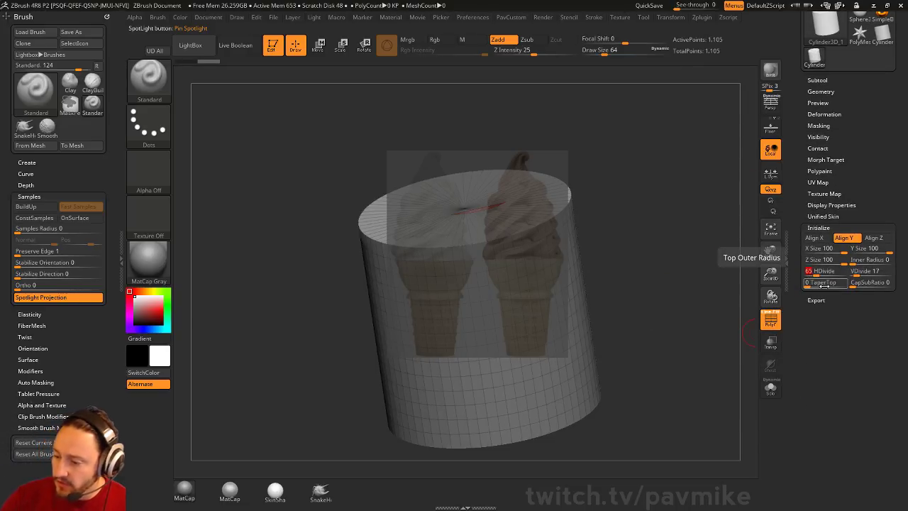
key("Tab")
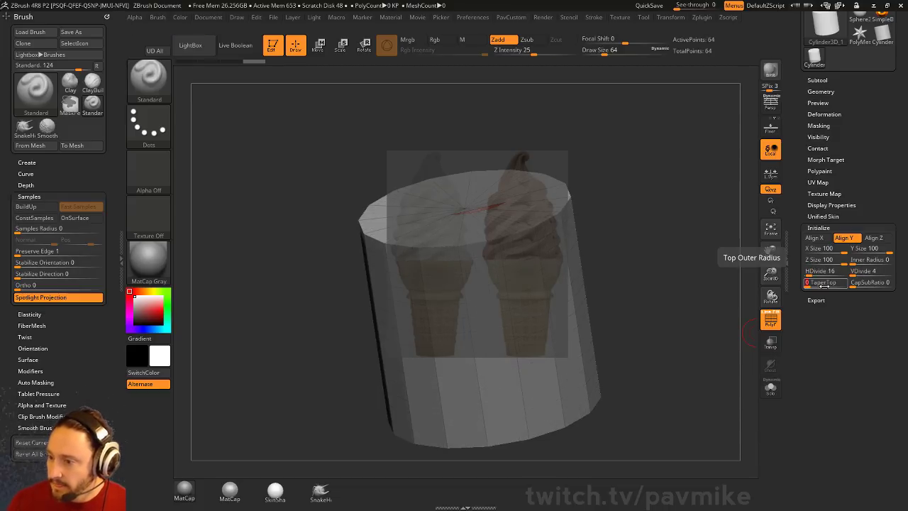
Convert the cylinder to a PolyMesh3D, snap it to a straight front view and clear leftover copies from the canvas
left_click(816, 91)
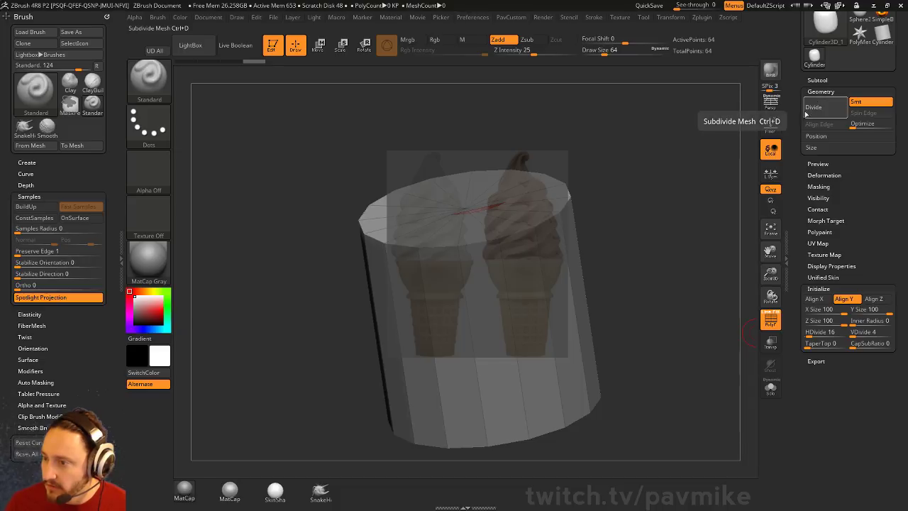
left_click_drag(798, 139, 799, 250)
left_click(848, 66)
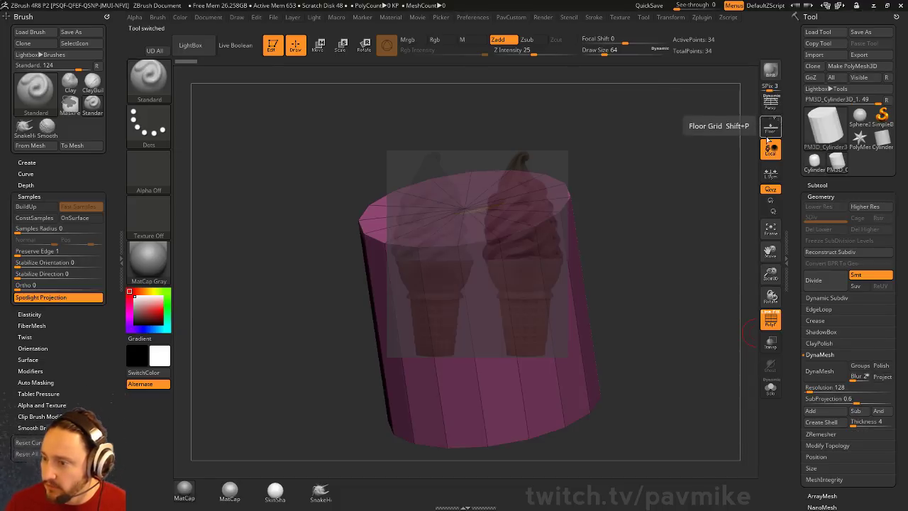
left_click_drag(637, 293, 657, 272)
left_click_drag(625, 229, 683, 260, "shift")
key("ctrl+n")
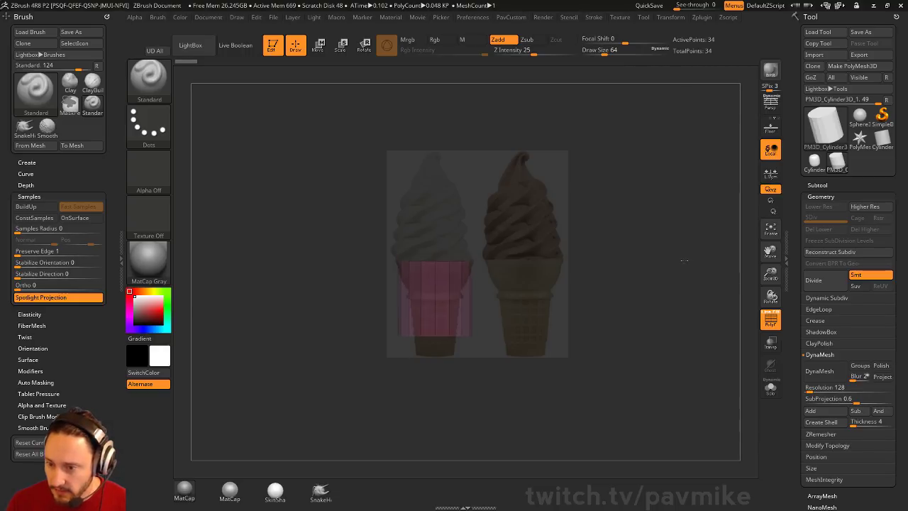
left_click_drag(546, 405, 336, 318, "ctrl")
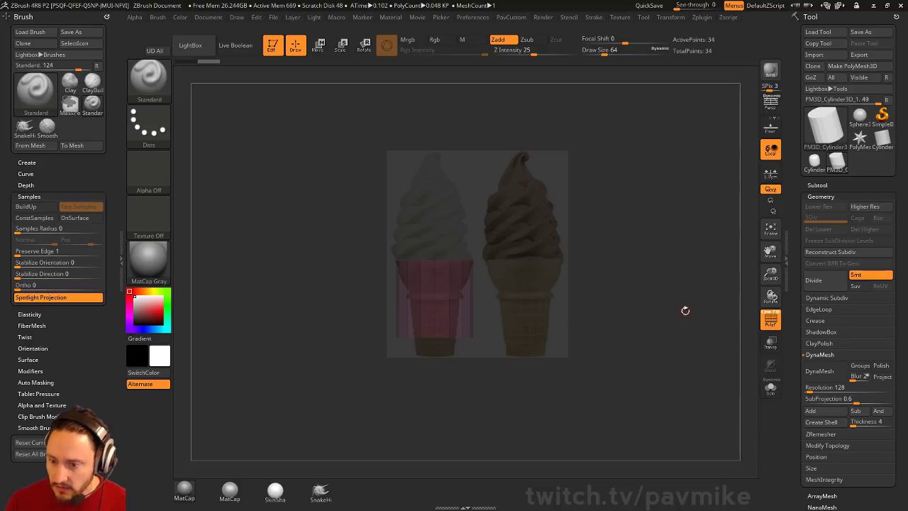
key("w")
left_click_drag(496, 405, 491, 335)
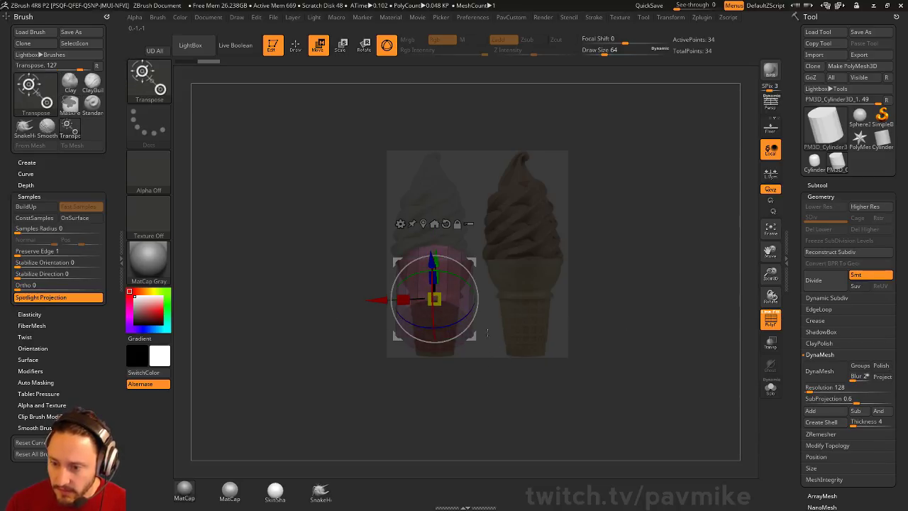
Enlarge and reposition the reference image in Spotlight, and line the front-facing cylinder up with the chocolate soft-serve's cone
left_click(452, 348, "alt")
left_click_drag(584, 408, 583, 468, "alt")
left_click(396, 272, "alt")
left_click_drag(674, 278, 676, 320, "shift")
left_click_drag(675, 319, 718, 350, "alt")
key("z")
left_click_drag(554, 218, 560, 239)
left_click_drag(522, 193, 544, 221)
left_click_drag(578, 188, 540, 203)
key("z")
left_click_drag(624, 234, 707, 309, "alt")
key("q")
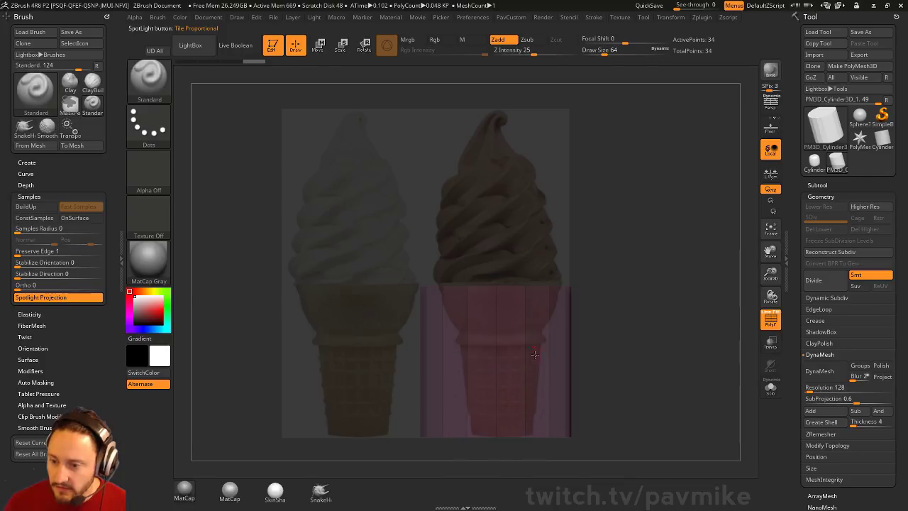
mouse_move(644, 329)
left_mouse_down("alt")
mouse_move(655, 325)
mouse_move(653, 336)
left_mouse_up("alt")
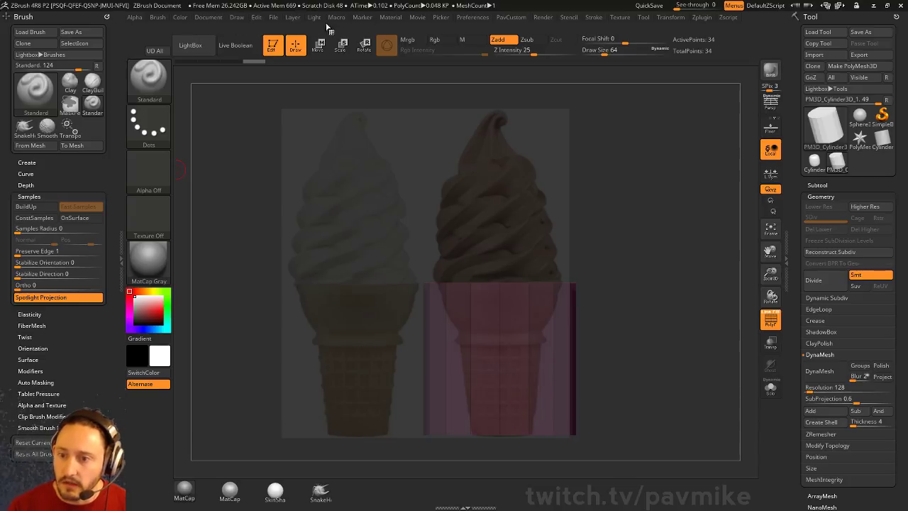
Dock the Document palette and store the current camera as Cust1 in the ZAppLink Properties
left_click(209, 20)
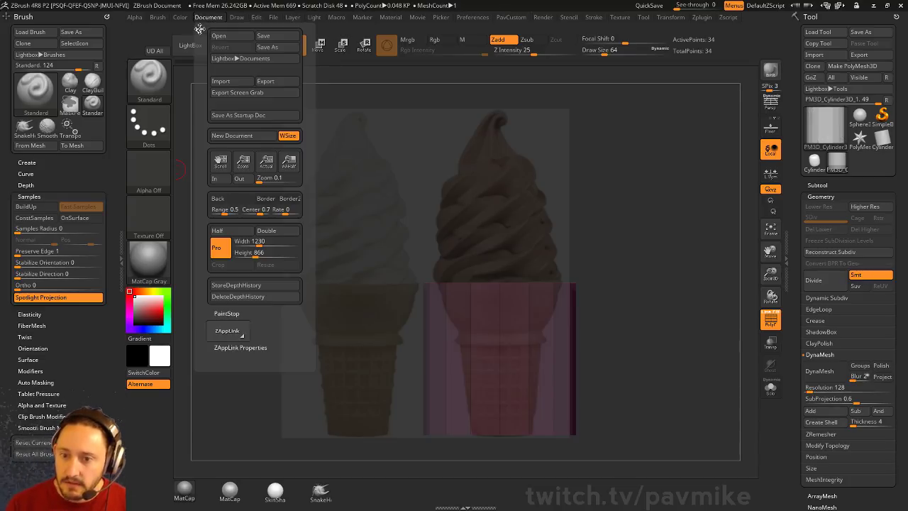
left_click_drag(198, 20, 107, 43)
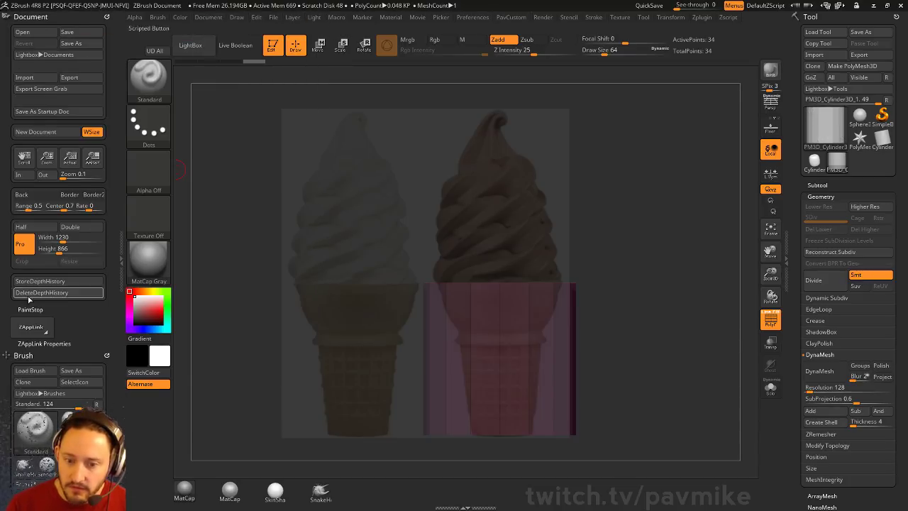
left_click(26, 343)
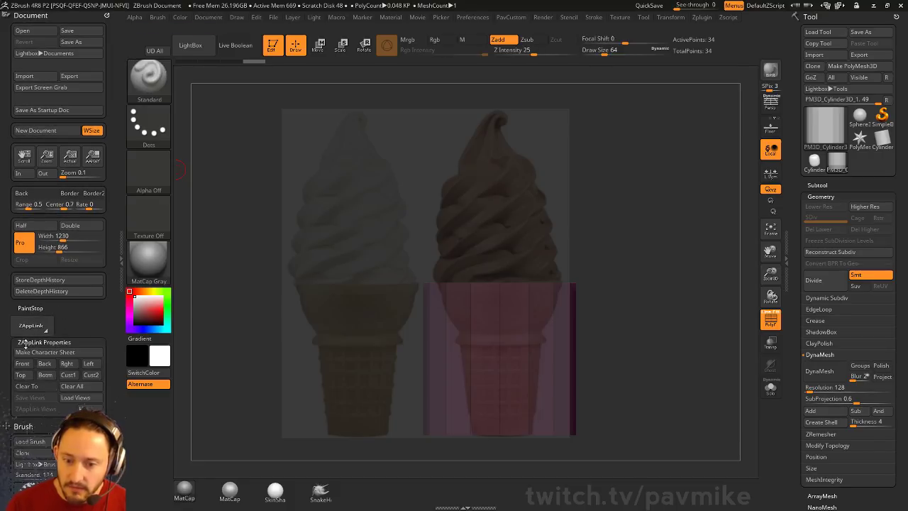
left_click(68, 375)
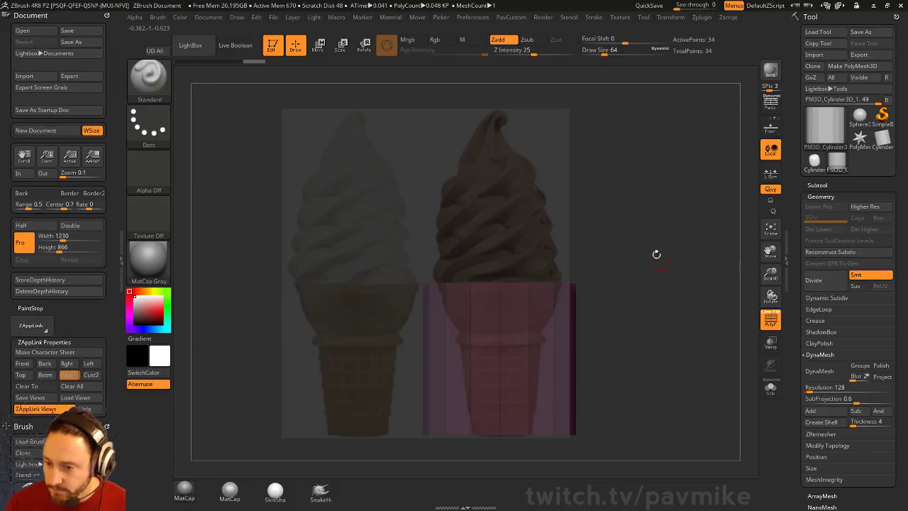
Scale the cylinder's bottom end inward with the transform gizmo to match the width of the cone's base
key("w")
left_click_drag(510, 425, 444, 425)
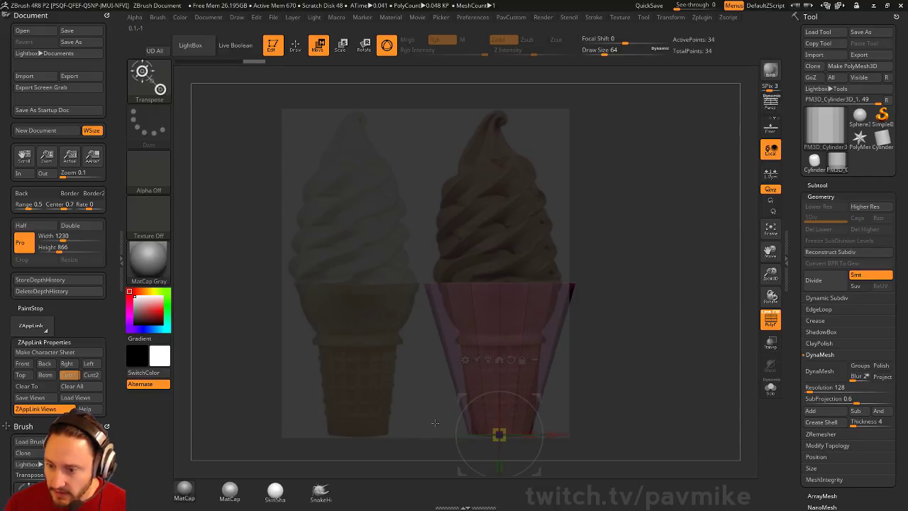
key("q")
Using ZModeler's Insert Multiple EdgeLoops with Interactive Elevation, insert one loop near the cone's collar and pull it in to the outline
key("b")
key("z")
key("m")
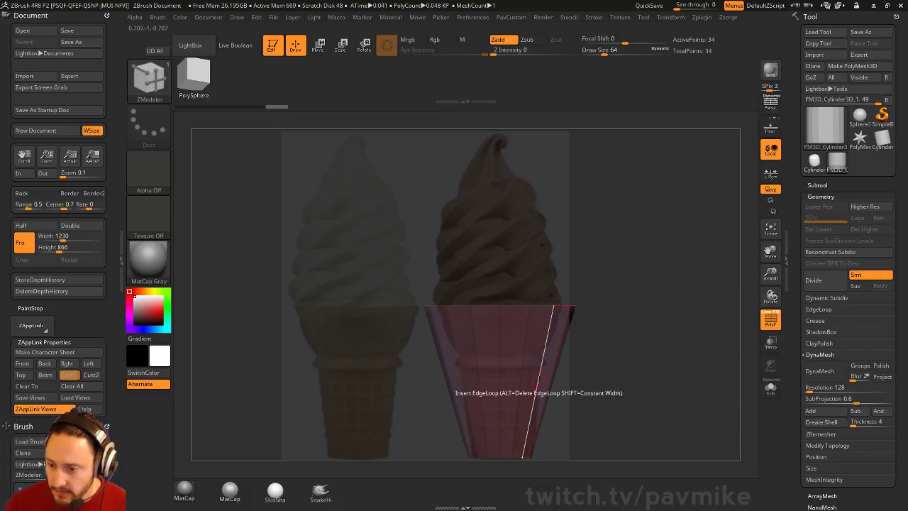
key("space")
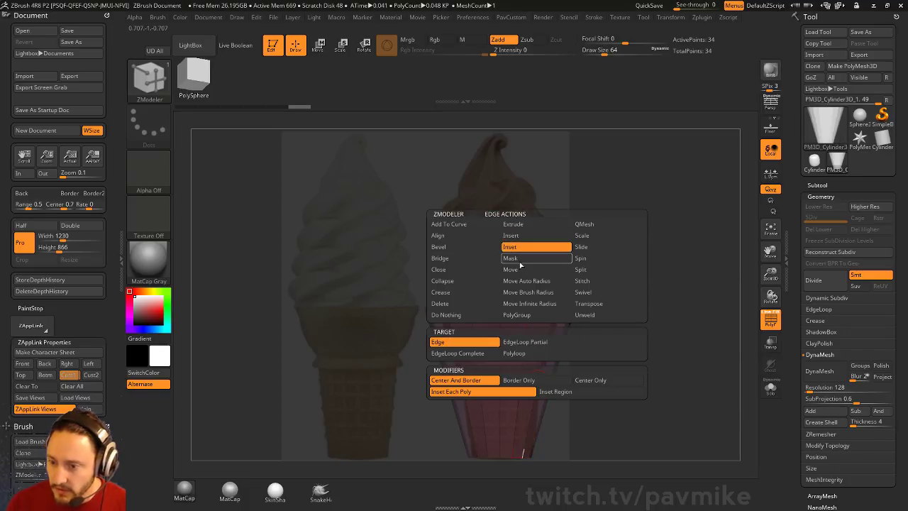
left_click(468, 342)
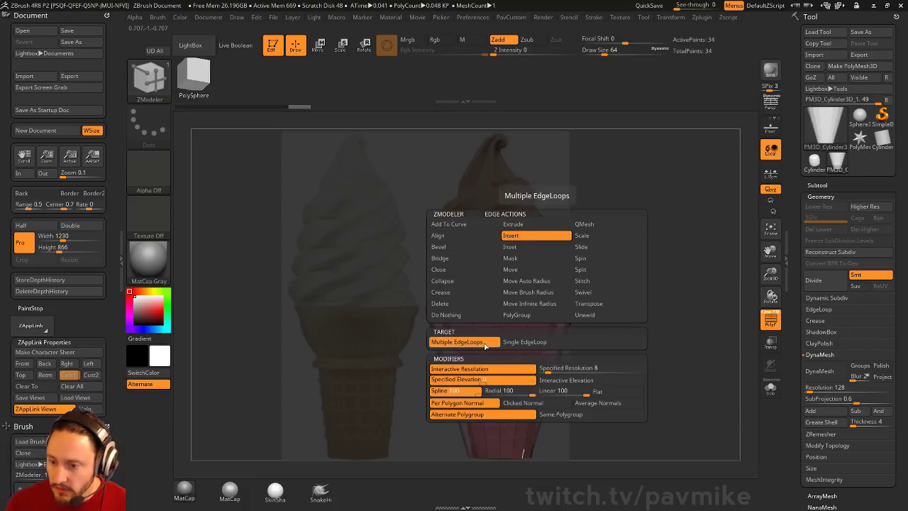
left_click(554, 384)
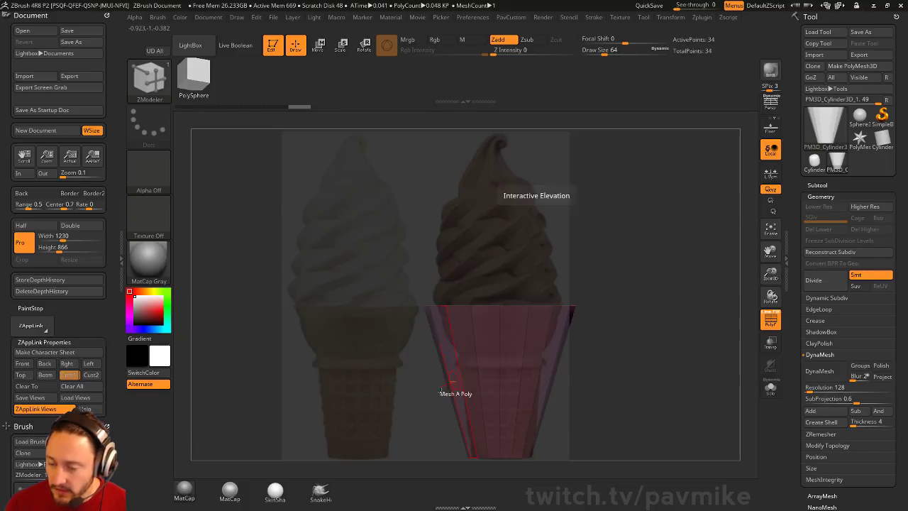
left_click_drag(540, 367, 499, 376)
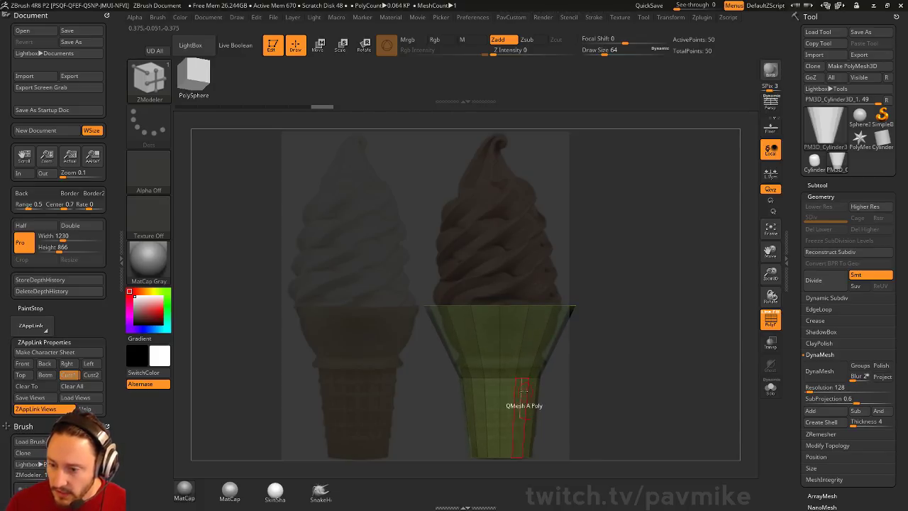
Slide the complete new edge loop up to the lower edge of the reference cone's collar
key("space")
left_click(564, 248)
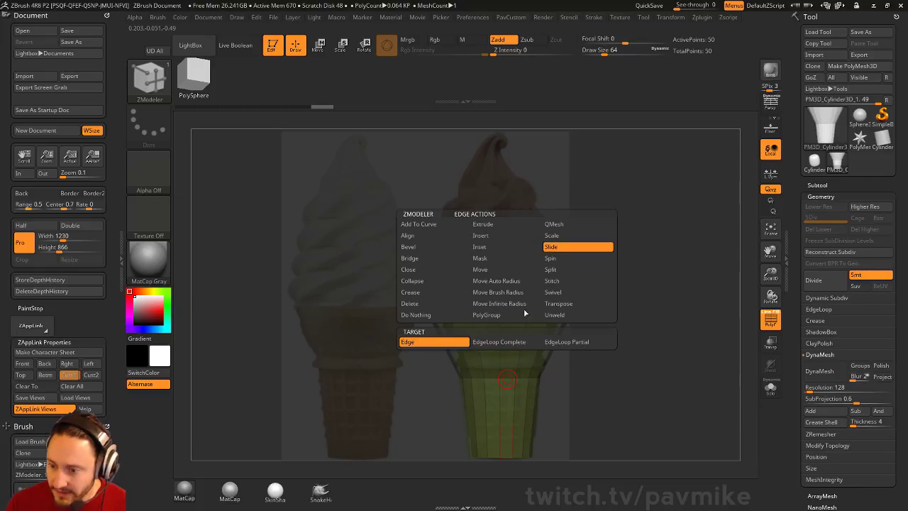
left_click(517, 343)
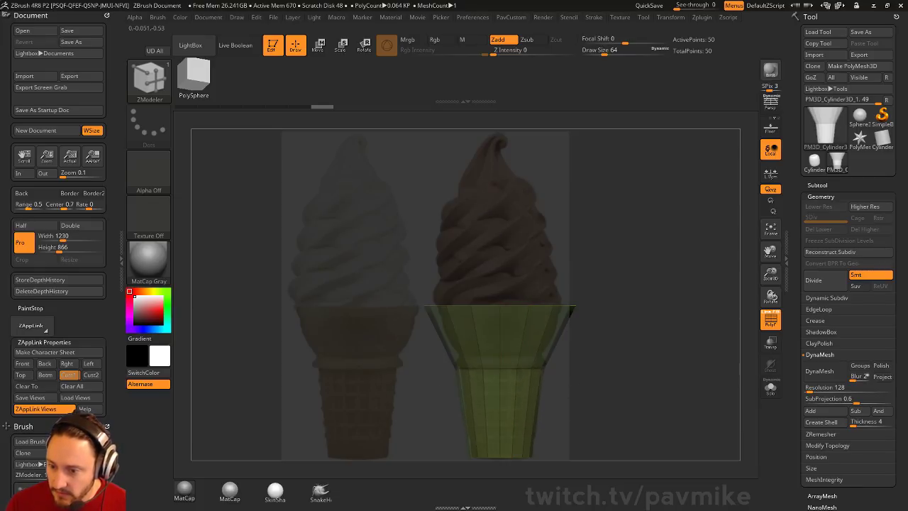
left_click_drag(507, 366, 507, 367)
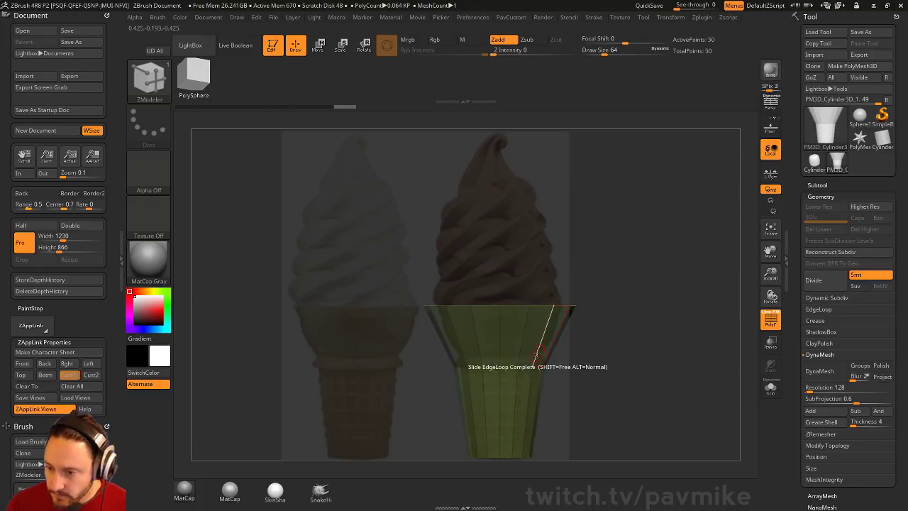
Insert another edge loop around the upper cup with Insert Multiple EdgeLoops
key("space")
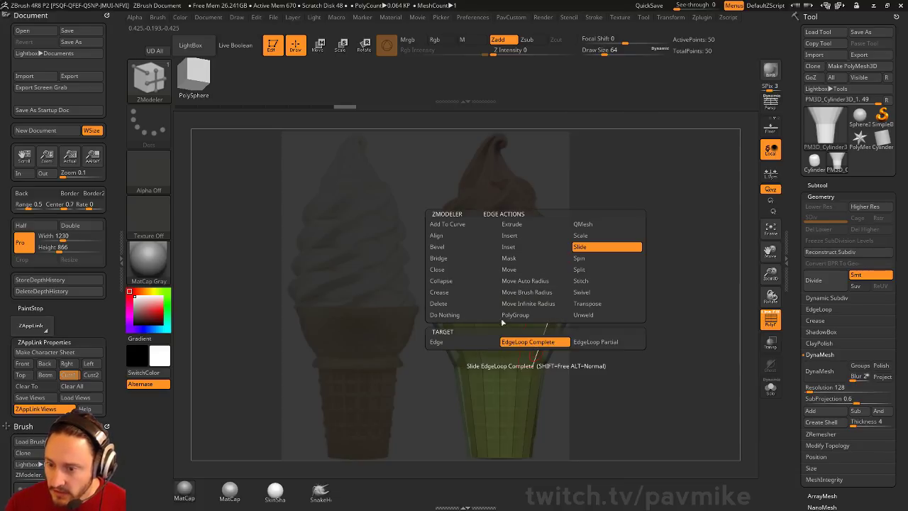
left_click(515, 235)
left_click(465, 341)
left_click_drag(539, 347, 503, 362)
left_click(494, 339)
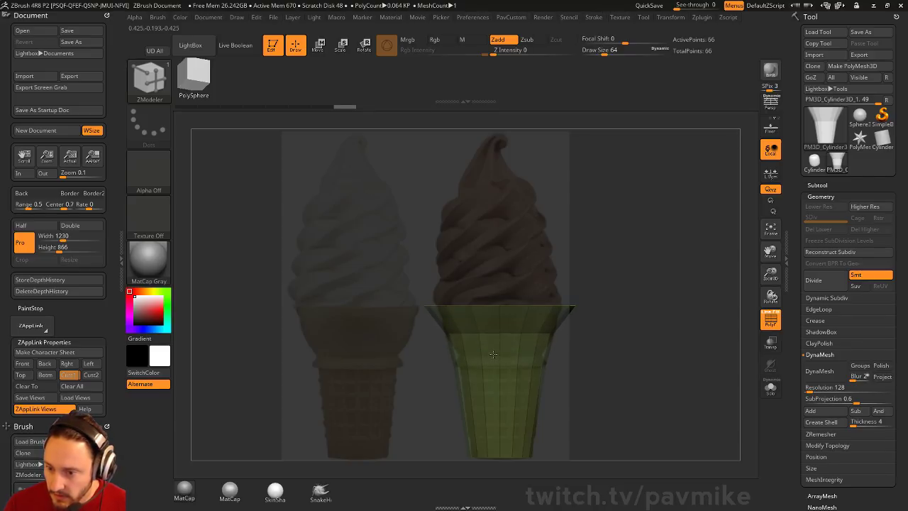
Slide the complete top rim edge loop inward to match the cup's width in the reference
key("space")
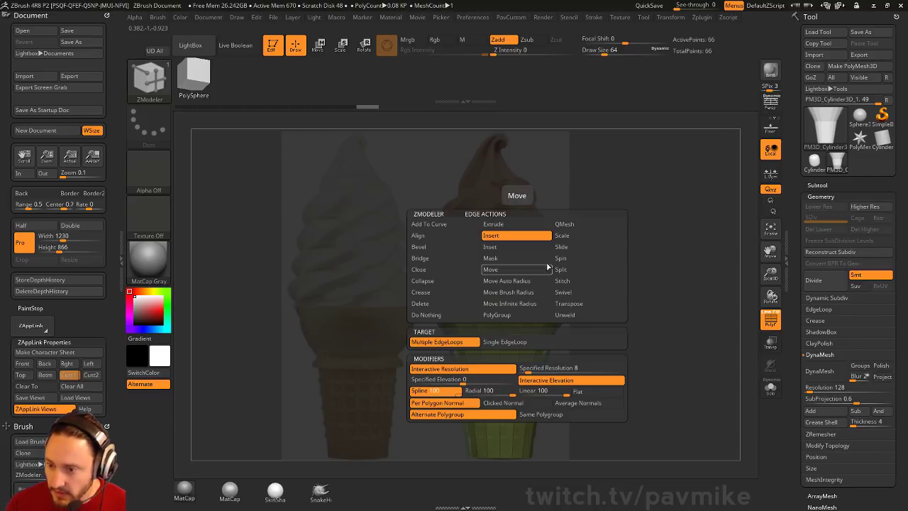
left_click(569, 247)
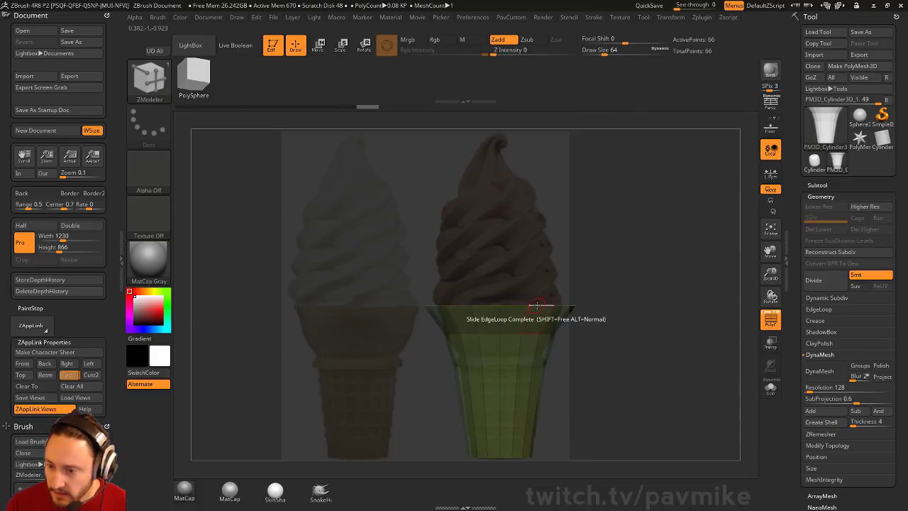
left_click_drag(535, 305, 515, 306)
Insert an edge loop at the upper edge of the collar and delete the loop above it in the cup
key("space")
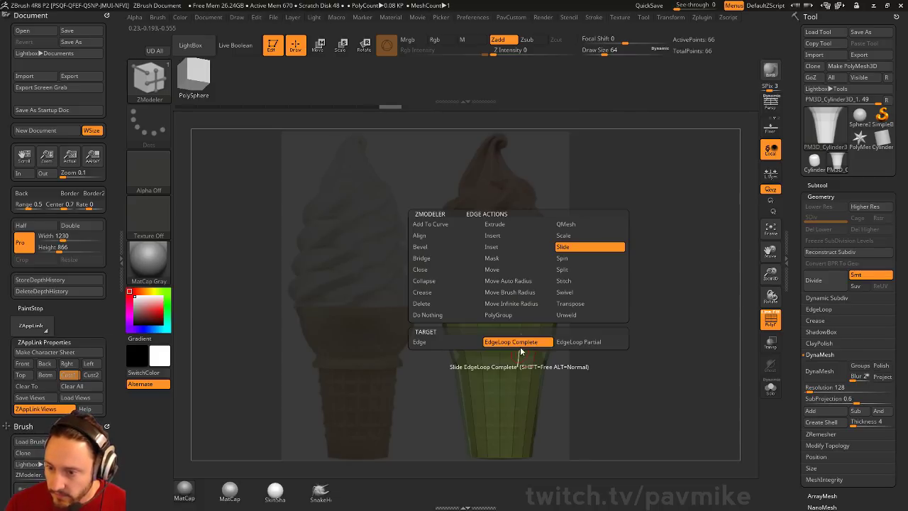
left_click(492, 236)
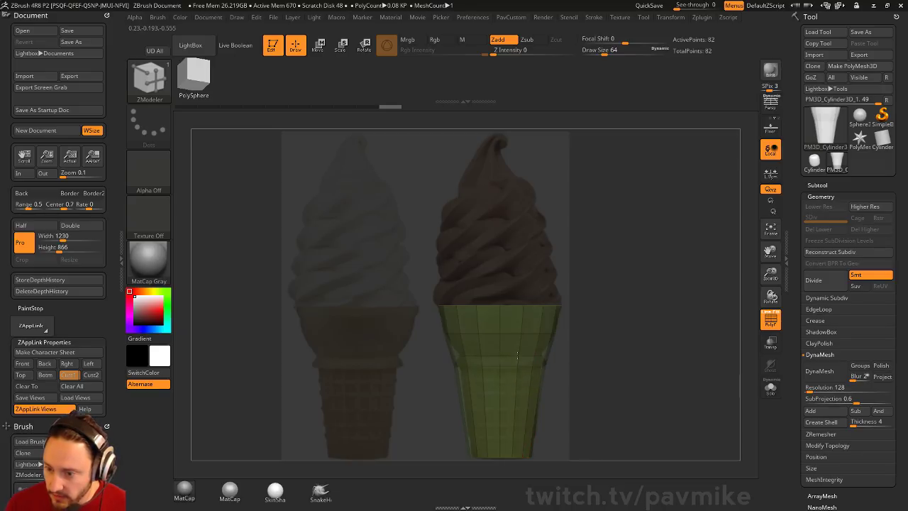
left_click(530, 336, "alt")
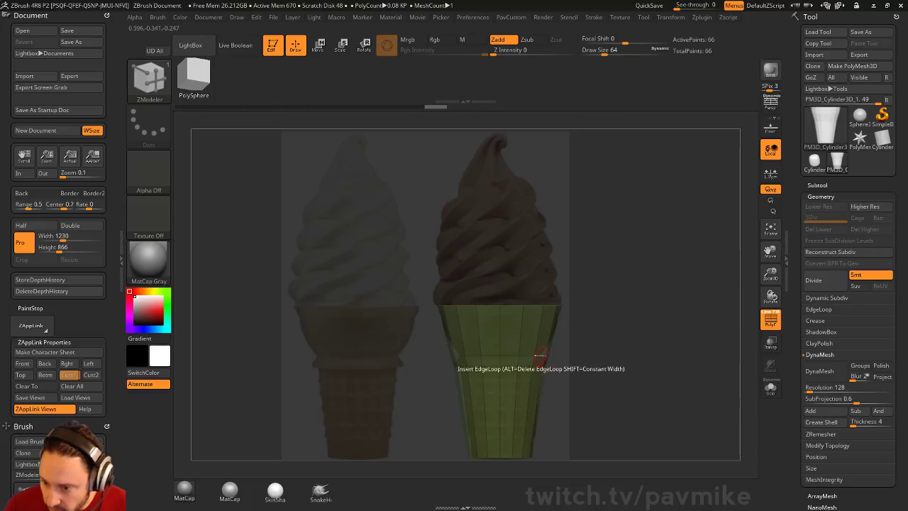
Adjust the collar's edge loops with Slide and Scale EdgeLoop Complete to fit the neck of the reference cone
key("space")
left_click(581, 247)
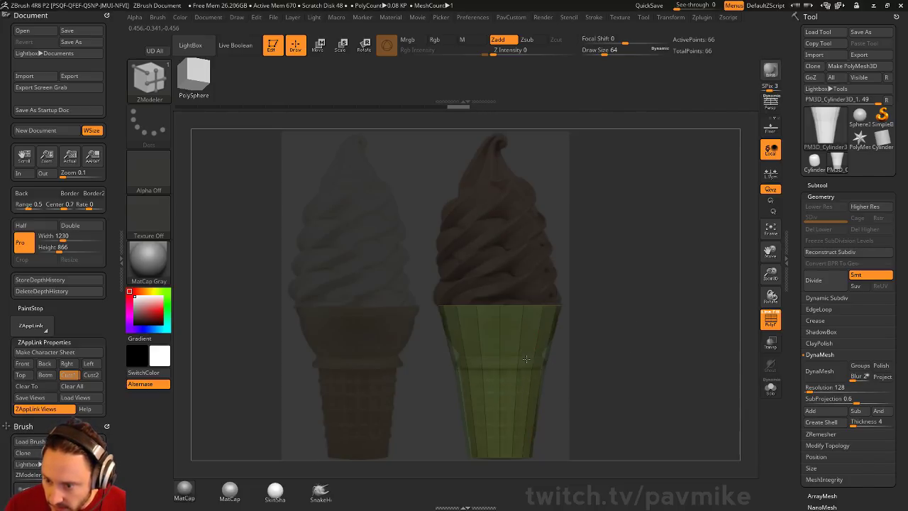
key("space")
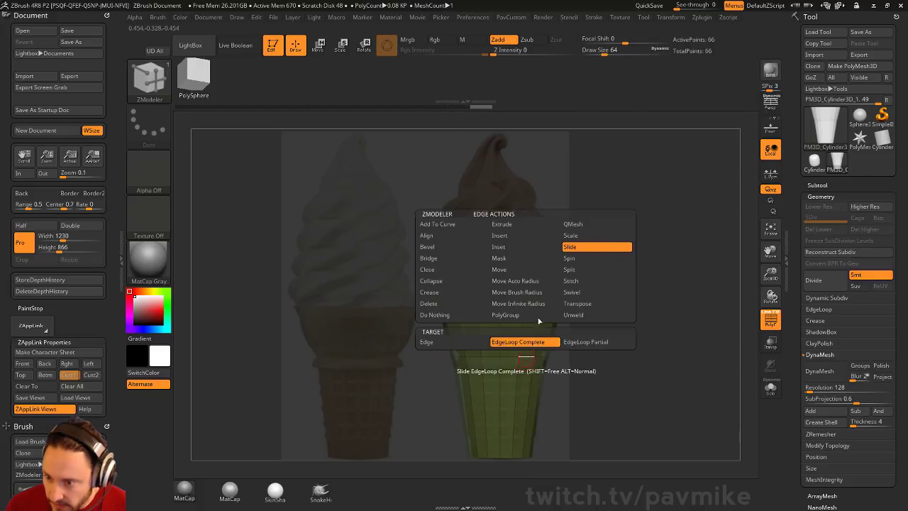
left_click(580, 238)
left_click(479, 354)
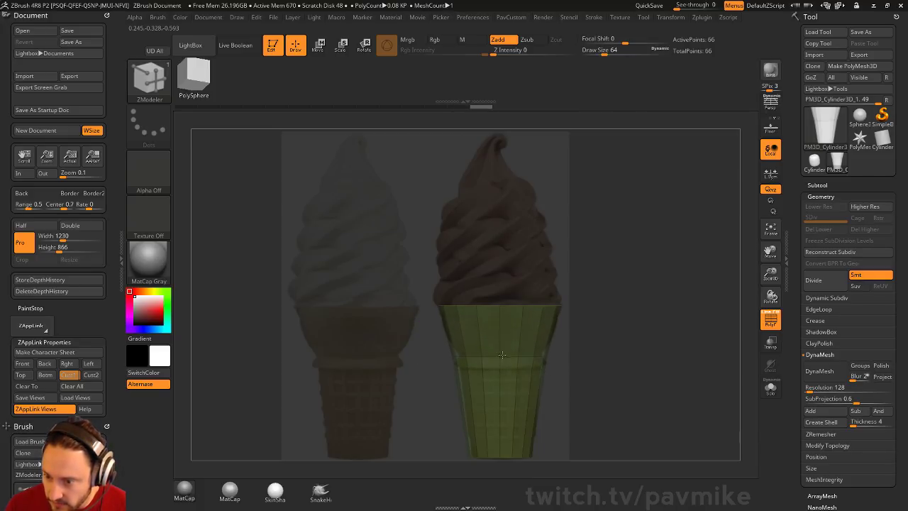
left_click_drag(503, 349, 521, 361)
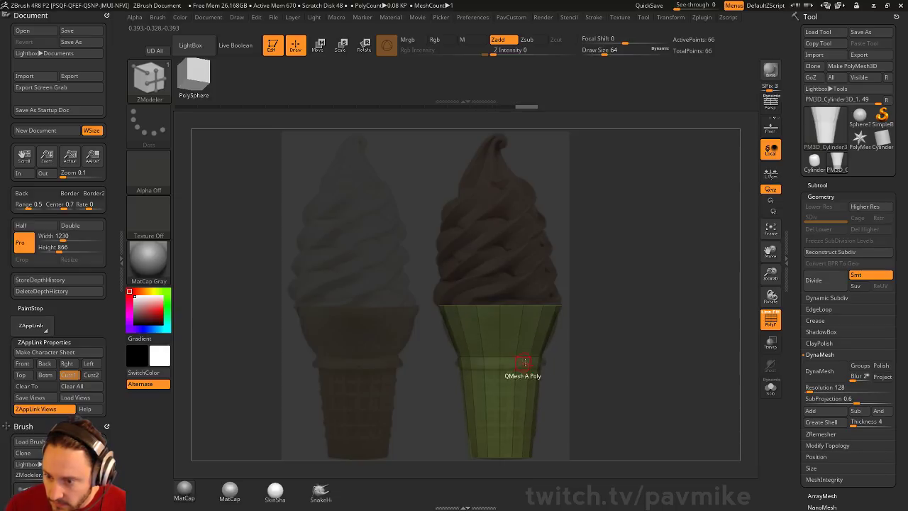
Insert multiple edge loops in the collar and the cup, elevating them outward to follow the reference's rounded outline
key("space")
left_click(524, 236)
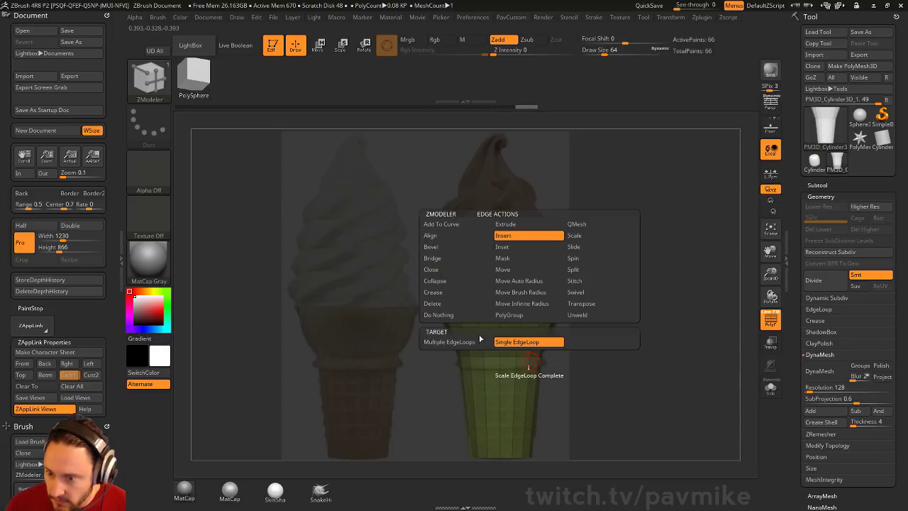
left_click(485, 341)
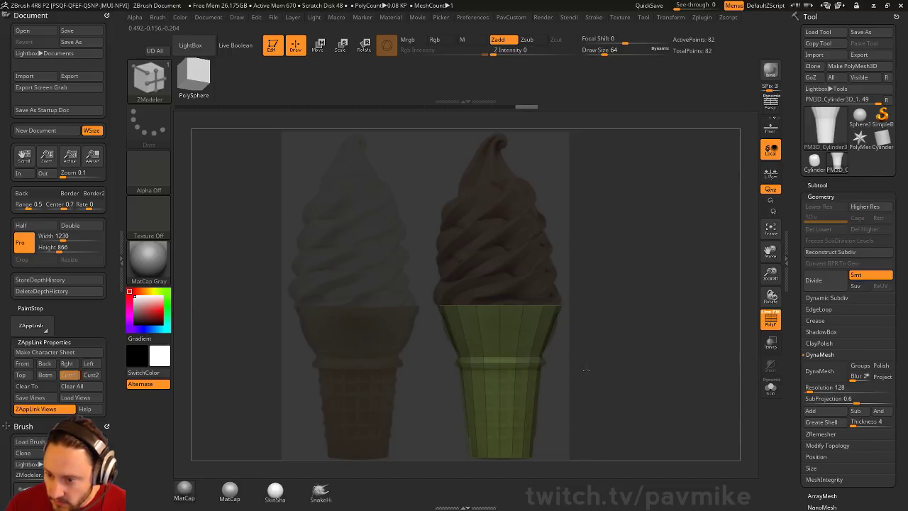
left_click_drag(581, 338, 592, 337)
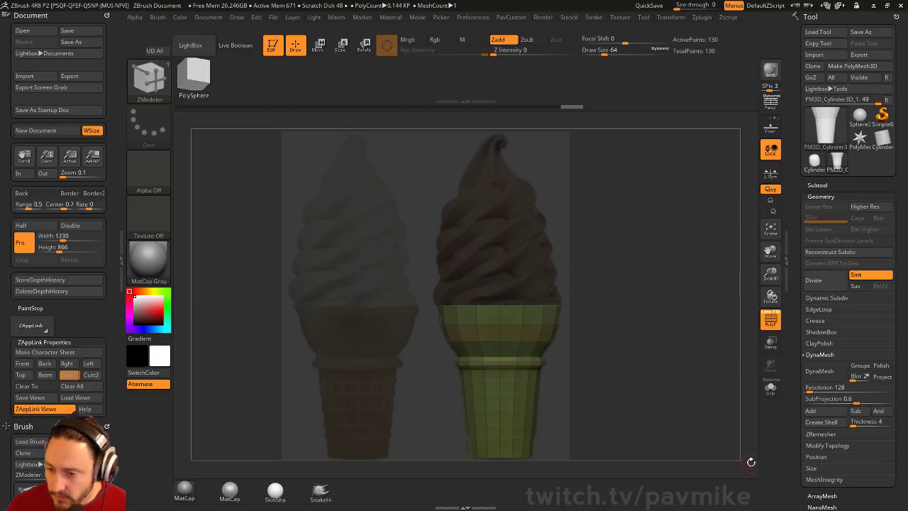
Hide the Spotlight reference and regroup the cone's polygroups with Groups By Normals
key("shift+z")
mouse_move(634, 249)
left_mouse_down()
mouse_move(661, 302)
mouse_move(598, 255)
mouse_move(628, 220)
mouse_move(577, 321)
mouse_move(647, 326)
mouse_move(557, 230)
mouse_move(575, 229)
mouse_move(542, 183)
mouse_move(640, 289)
left_mouse_up()
key("grave")
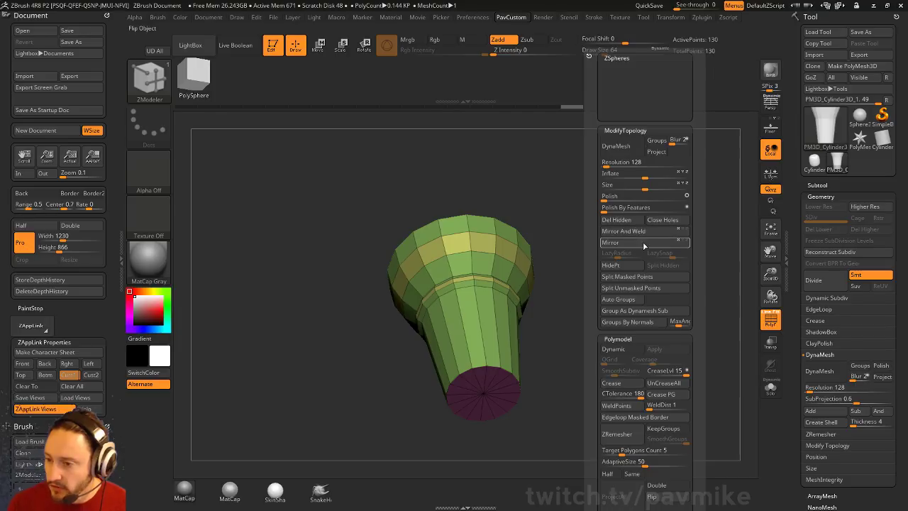
left_click(786, 58)
left_click_drag(800, 113, 800, 59)
left_click(820, 122)
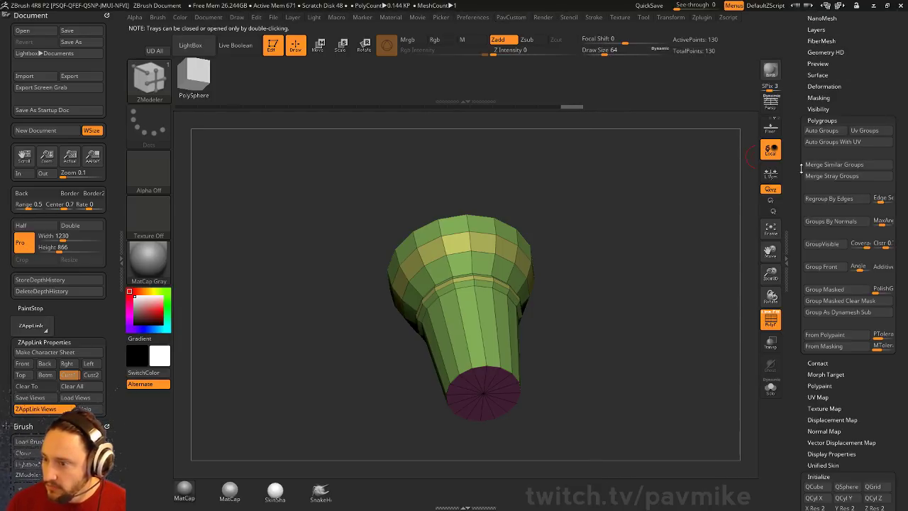
left_click_drag(795, 158, 794, 179)
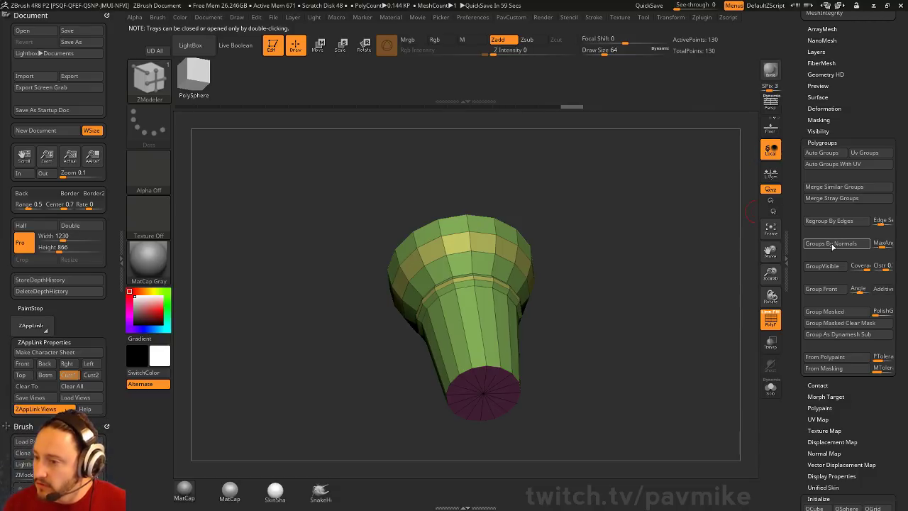
left_click(833, 245)
Hide the flat cap polygroup on top of the cup and delete the hidden polygons to open the cone
left_click_drag(590, 253, 588, 205)
left_click_drag(594, 259, 595, 369)
left_click_drag(556, 190, 588, 190)
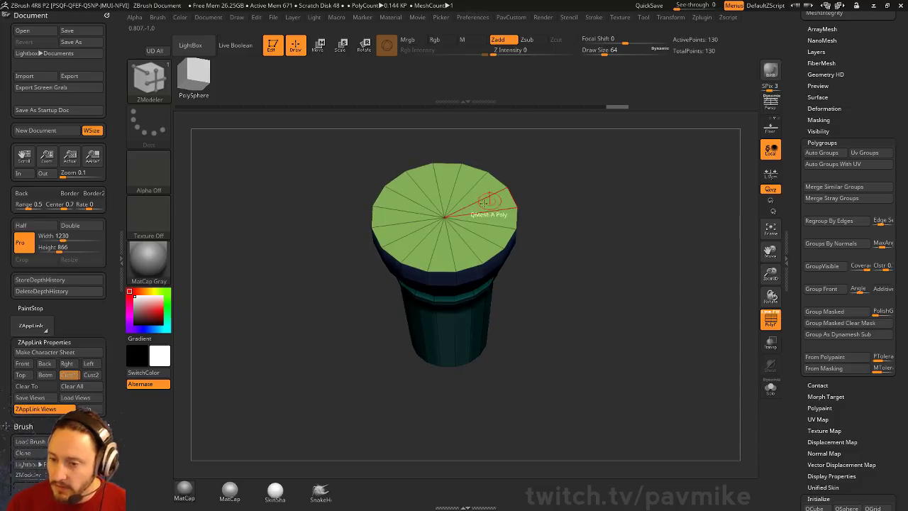
left_click(445, 218, "ctrl+shift")
left_click_drag(628, 277, 669, 284)
key("space")
left_click(653, 217)
Give the open cone shell wall thickness with QMesh applied to All Polygons
left_click_drag(599, 239, 615, 259)
key("space")
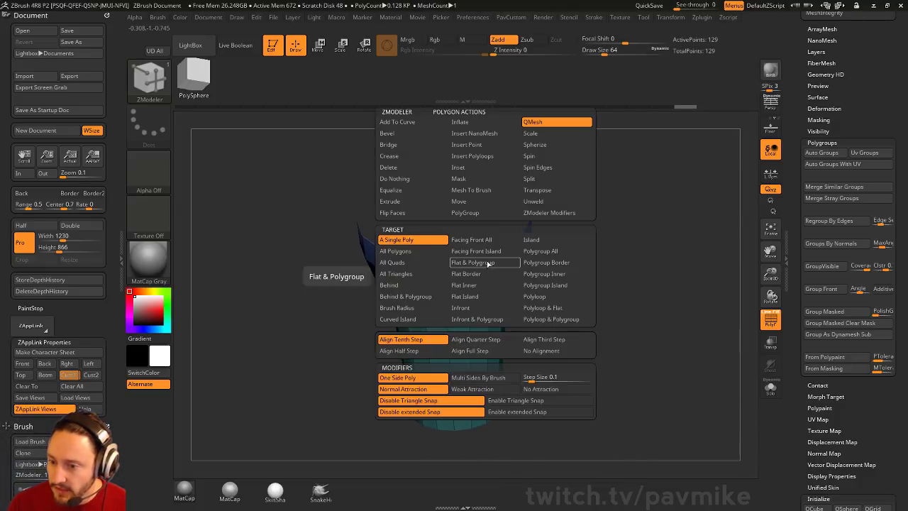
key("space")
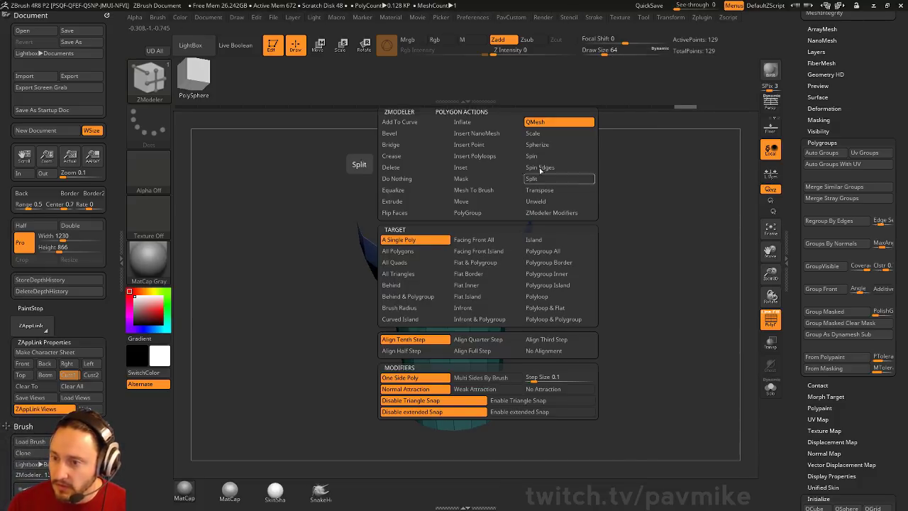
mouse_move(604, 250)
left_mouse_down()
mouse_move(607, 237)
mouse_move(599, 242)
left_mouse_up()
left_click_drag(488, 267, 488, 262)
left_click_drag(618, 288, 537, 289)
Flip the normals of the thickened cone mesh in its display properties
left_click_drag(793, 345, 791, 232)
left_click_drag(798, 89, 804, 150)
left_click(830, 76)
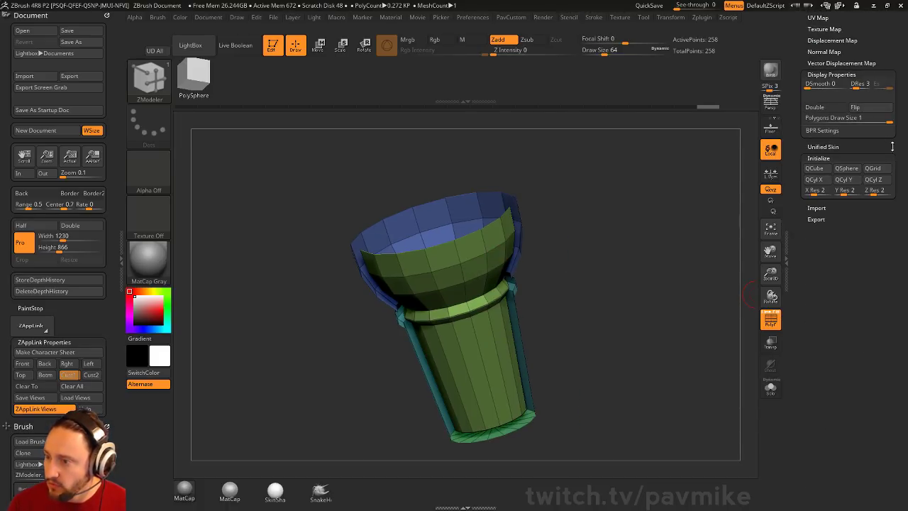
left_click(870, 109)
left_click_drag(664, 245, 630, 268)
Crease the cone's sharp edges with a crease tolerance of 47
key("space")
left_click_drag(835, 283, 838, 490)
scroll(805, 275, "up", 5)
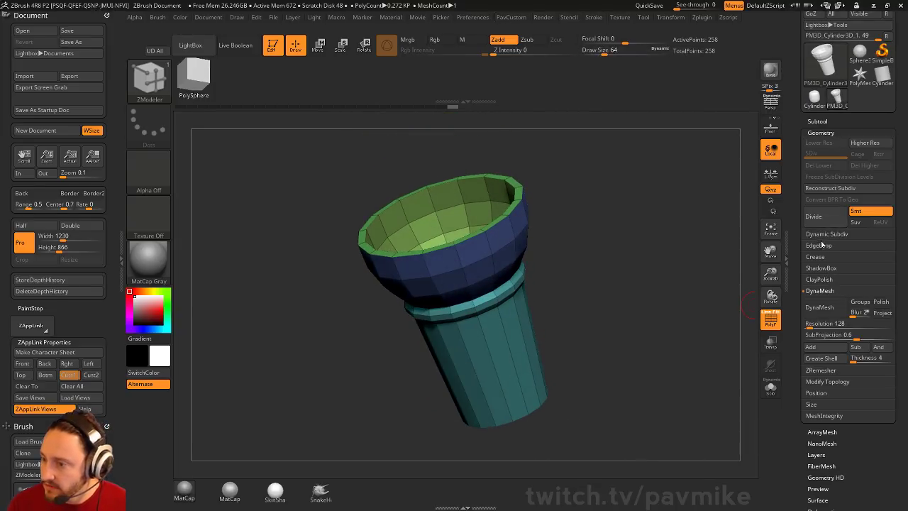
left_click(818, 257)
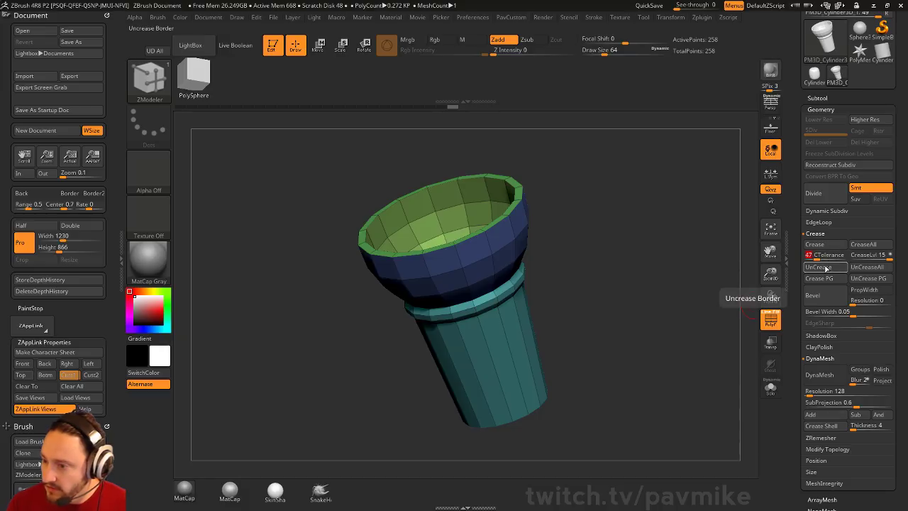
Enable dynamic subdivision on the cone and turn off the polyframe display
left_click_drag(669, 283, 642, 262)
key("d")
left_click(501, 170)
left_click_drag(628, 292, 539, 310)
left_click(772, 321)
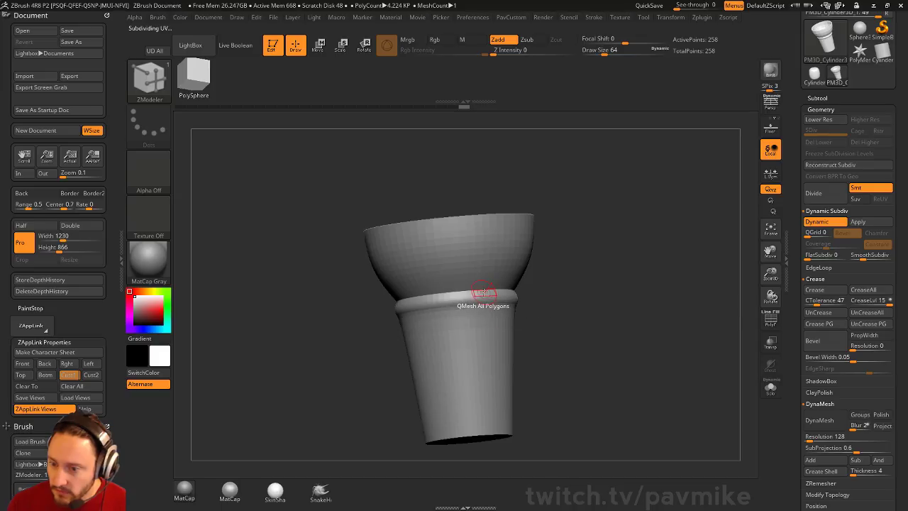
Crease the complete edge loop at the lower edge of the collar
key("space")
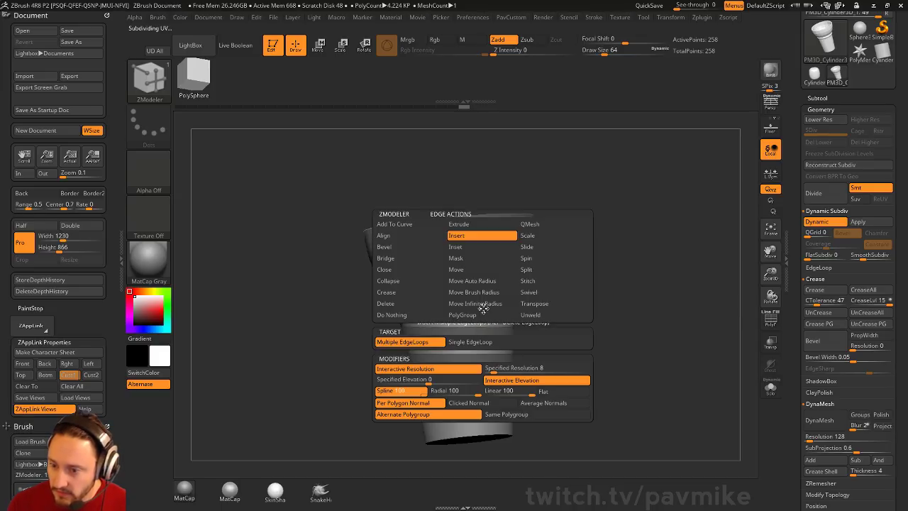
left_click(387, 291)
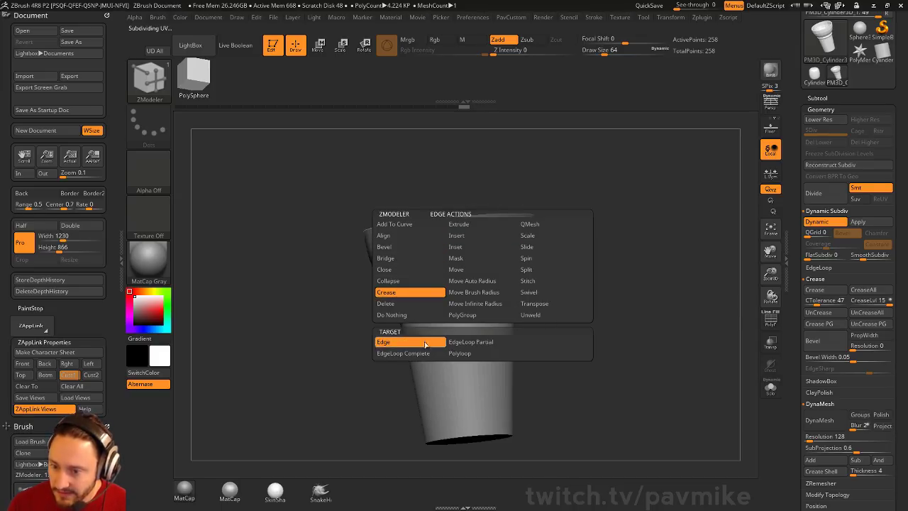
left_click(401, 353)
left_click(483, 310)
Raise the cone's SmoothSubdiv level and compare the mesh with dynamic subdivision off and on
left_click_drag(606, 286, 601, 306)
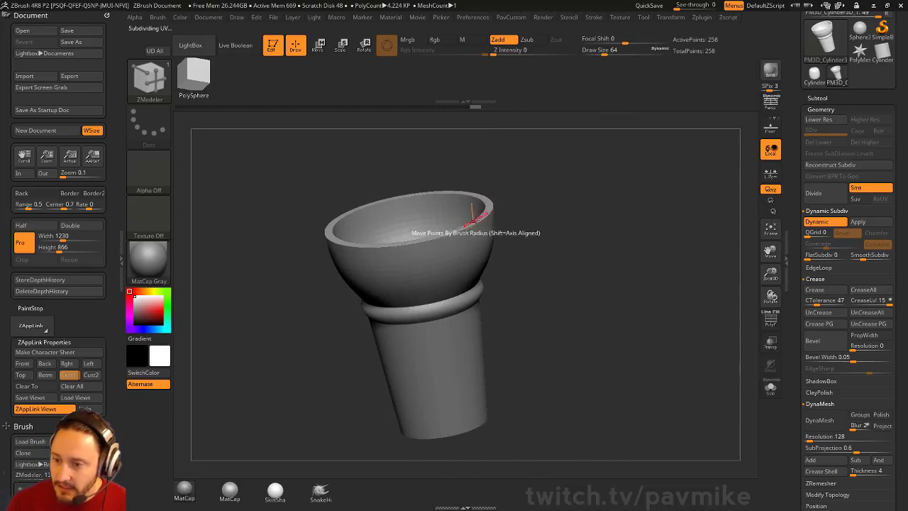
left_click_drag(593, 229, 593, 257, "alt")
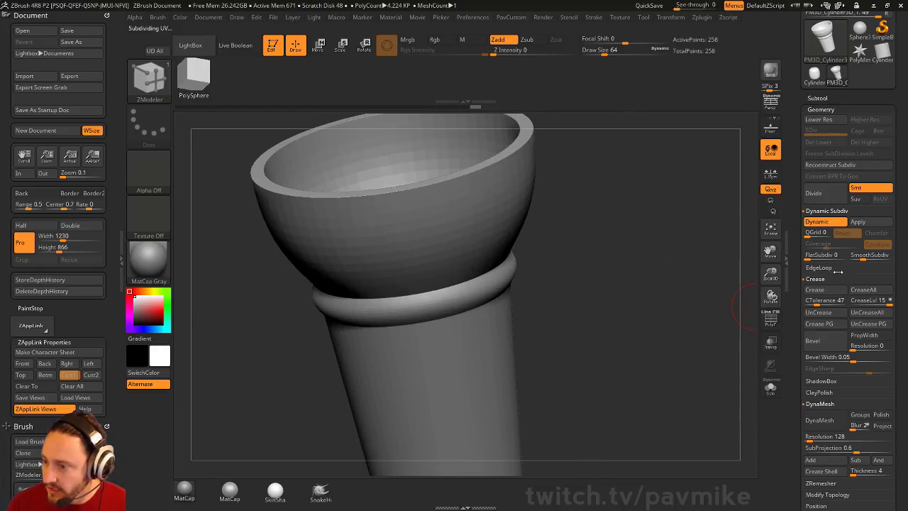
left_click_drag(869, 257, 877, 264)
left_click_drag(668, 311, 677, 294)
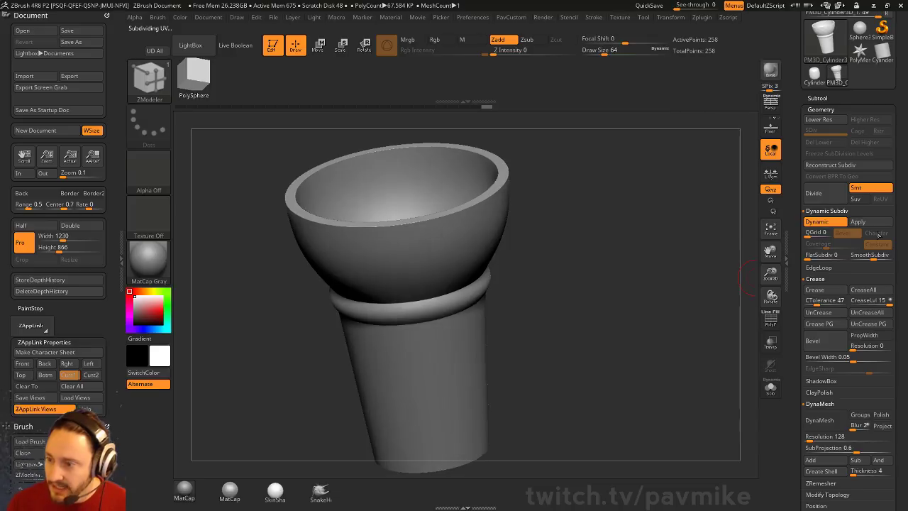
key("shift+d")
key("d")
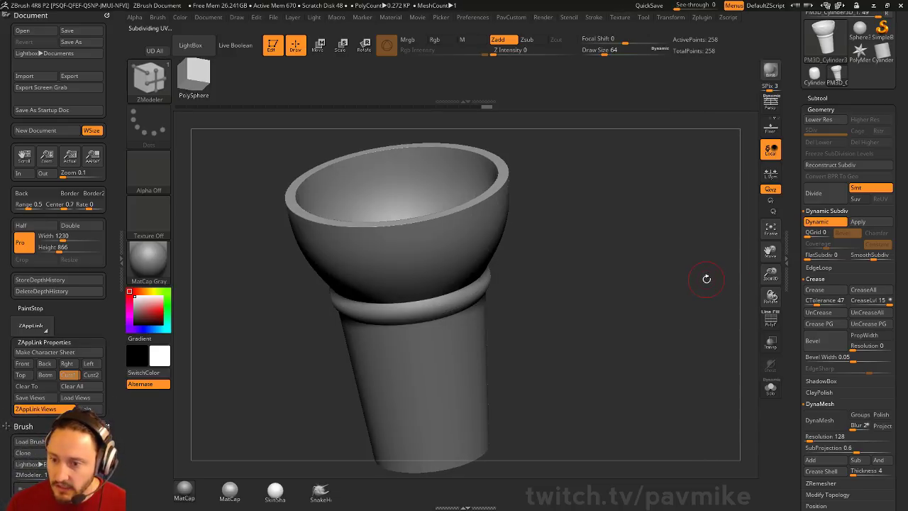
key("shift+d")
key("d")
mouse_move(699, 277)
left_mouse_down()
mouse_move(695, 284)
mouse_move(697, 250)
mouse_move(694, 285)
left_mouse_up()
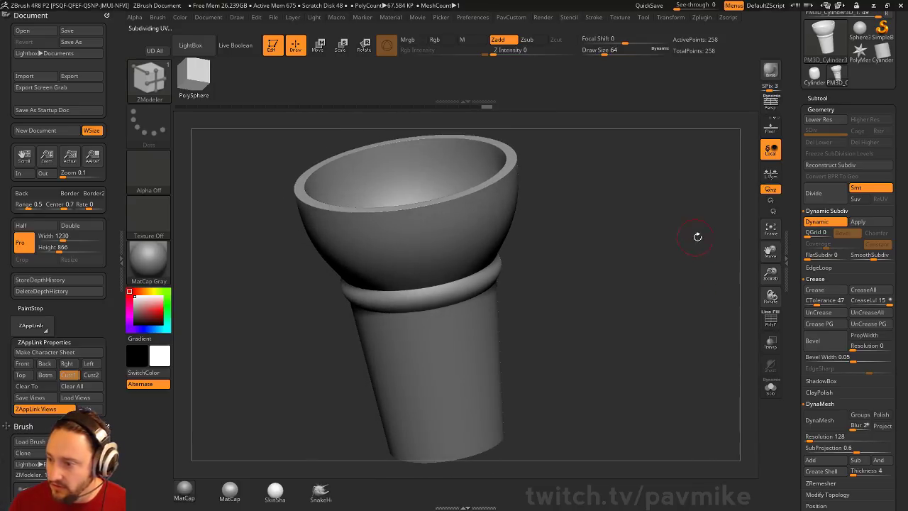
Lower the crease level to 2 to soften the cone's creased edges and check it with dynamic subdivision toggled
left_click_drag(801, 387, 801, 379)
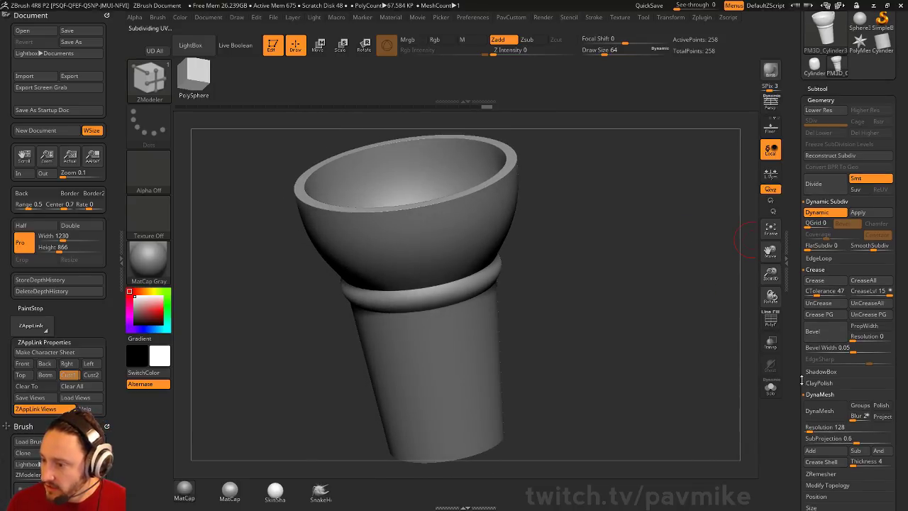
left_click_drag(867, 292, 861, 296)
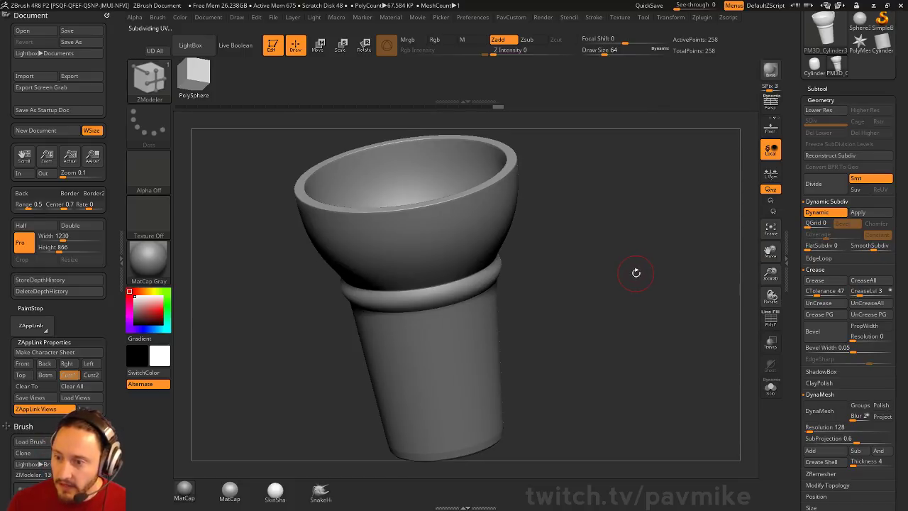
key("shift+d")
key("d")
left_click_drag(644, 305, 513, 208)
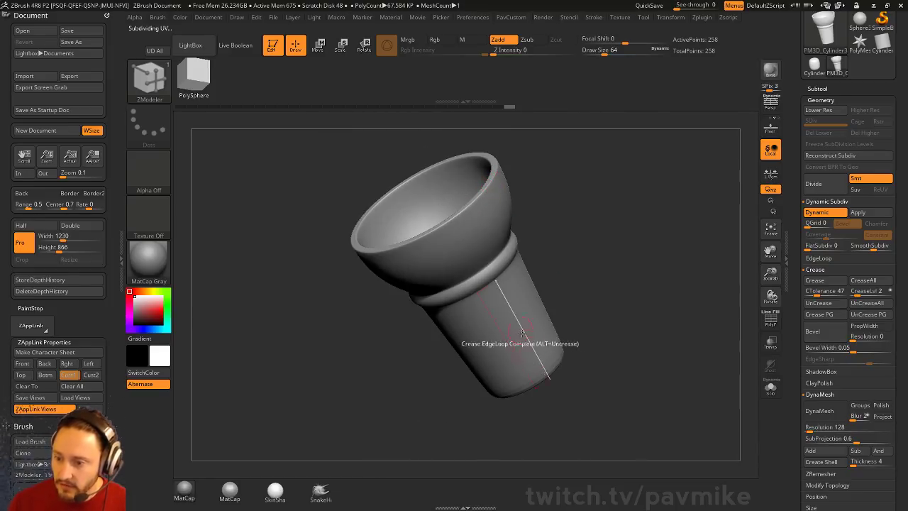
Insert a single edge loop around the tapered lower body of the cone and return to a front view without polyframe
left_click_drag(618, 343, 646, 319, "alt")
left_click(770, 319)
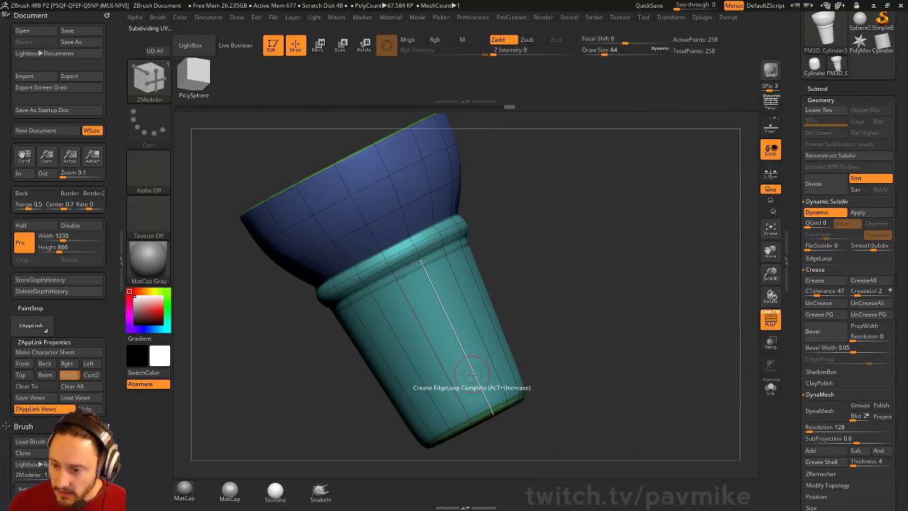
key("space")
left_click(461, 236)
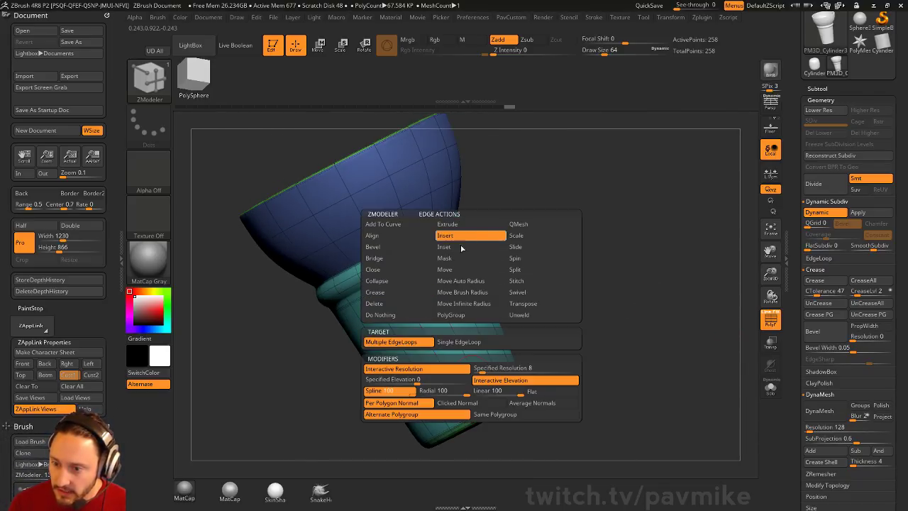
left_click(459, 346)
left_click_drag(459, 339, 471, 371)
left_click_drag(607, 356, 655, 256, "shift")
left_click(769, 323)
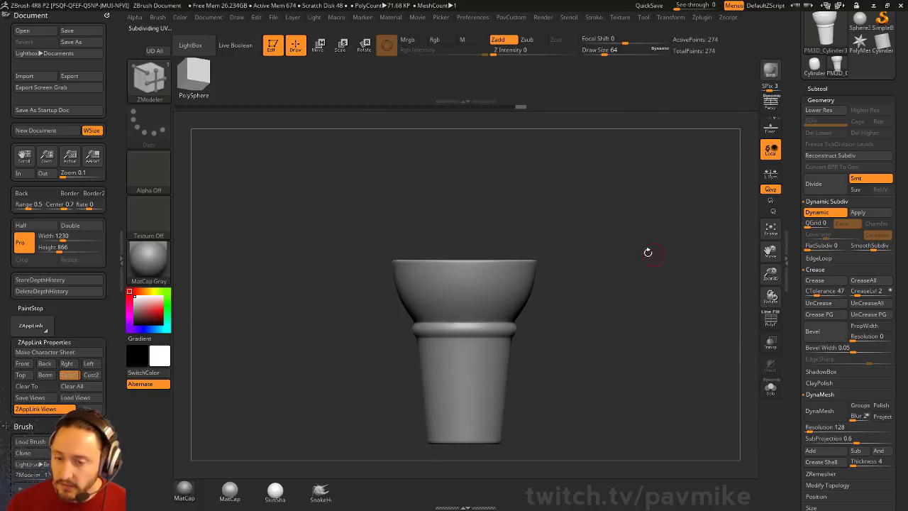
Clear the canvas and draw a Helix3D primitive in Edit mode, viewed upright from the front
left_click(273, 47)
key("ctrl+n")
left_click_drag(798, 201, 792, 412)
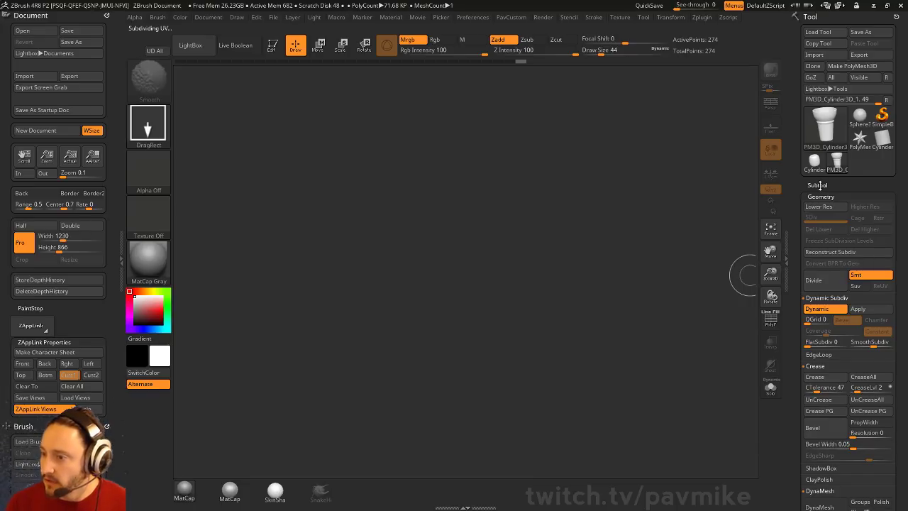
left_click(829, 128)
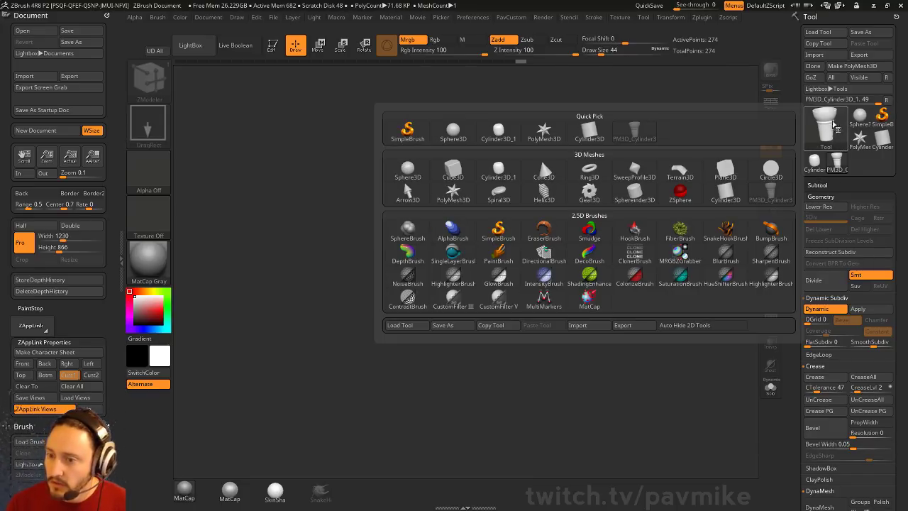
left_click(554, 195)
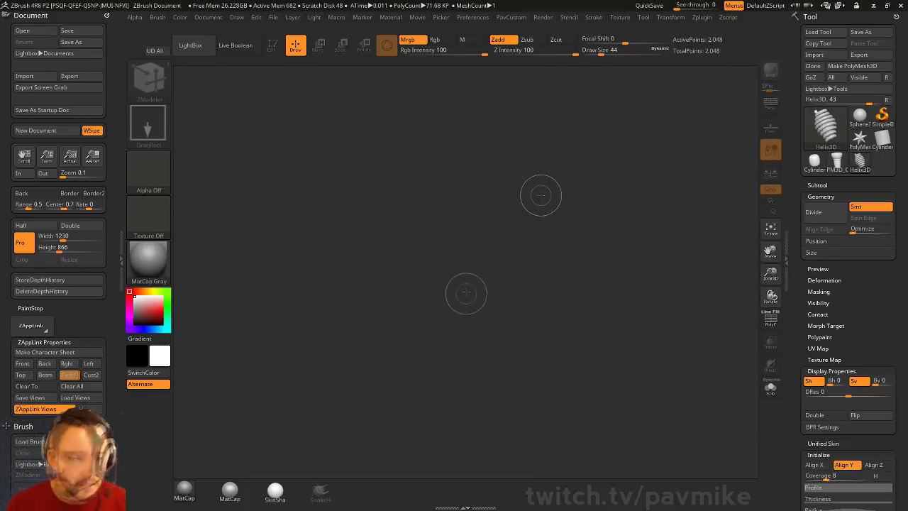
left_click_drag(465, 301, 480, 351)
left_click(279, 51)
left_click_drag(598, 242, 625, 259, "shift")
left_click_drag(624, 259, 670, 304, "alt")
Open the Radius curve in the helix's Initialize settings
mouse_move(803, 284)
left_mouse_down()
mouse_move(803, 31)
mouse_move(803, 48)
left_mouse_up()
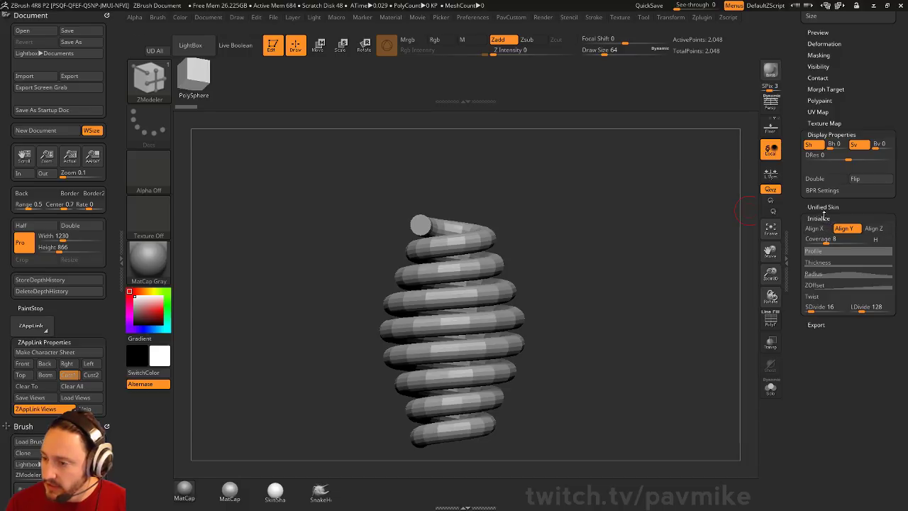
left_click_drag(803, 218, 796, 454)
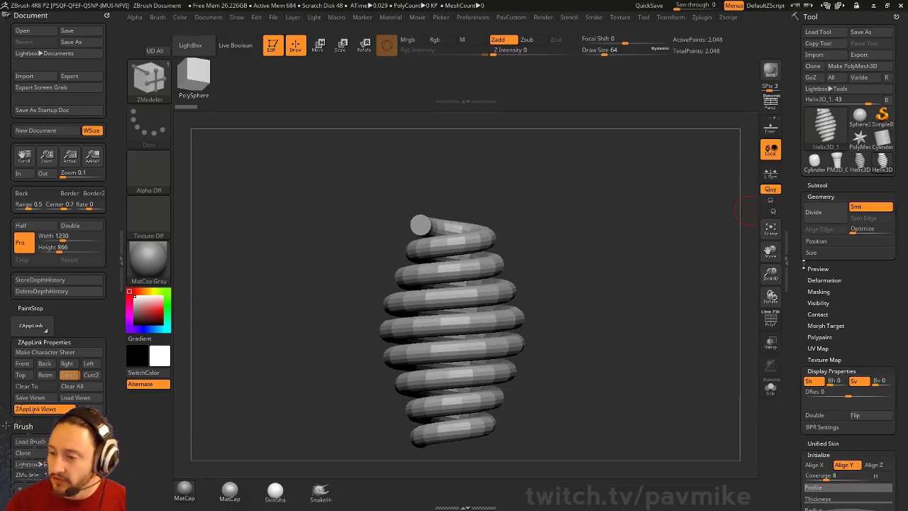
scroll(809, 241, "down", 5)
left_click_drag(833, 284, 832, 383)
left_click_drag(796, 293, 800, 238)
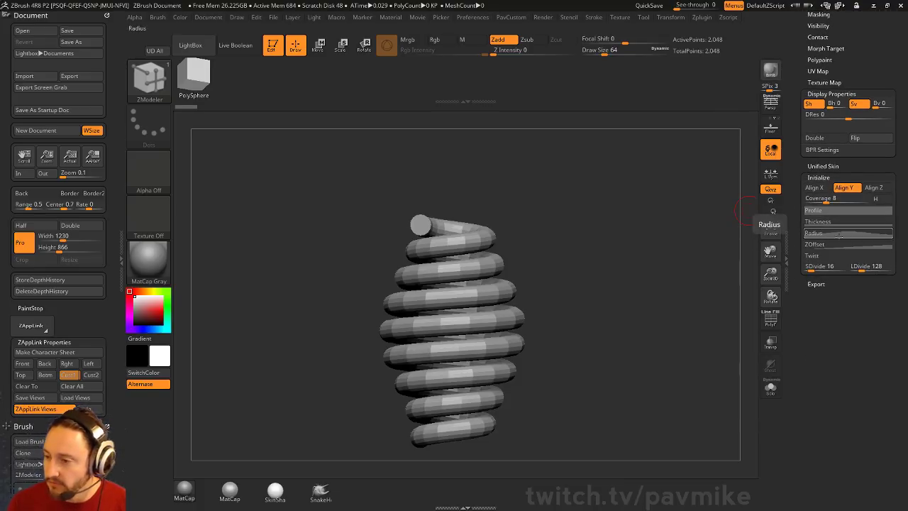
left_click_drag(710, 251, 683, 264)
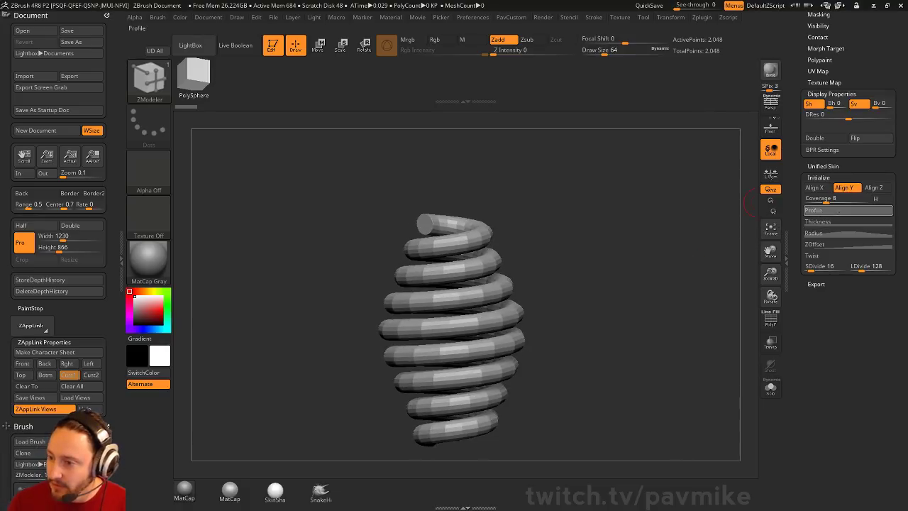
left_click(828, 234)
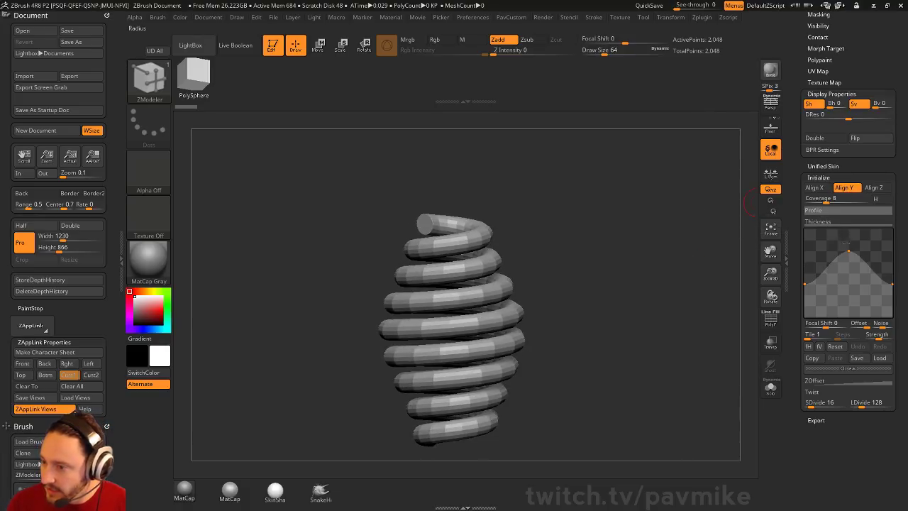
Set the helix's radial coverage to 4
left_click_drag(827, 200, 818, 202)
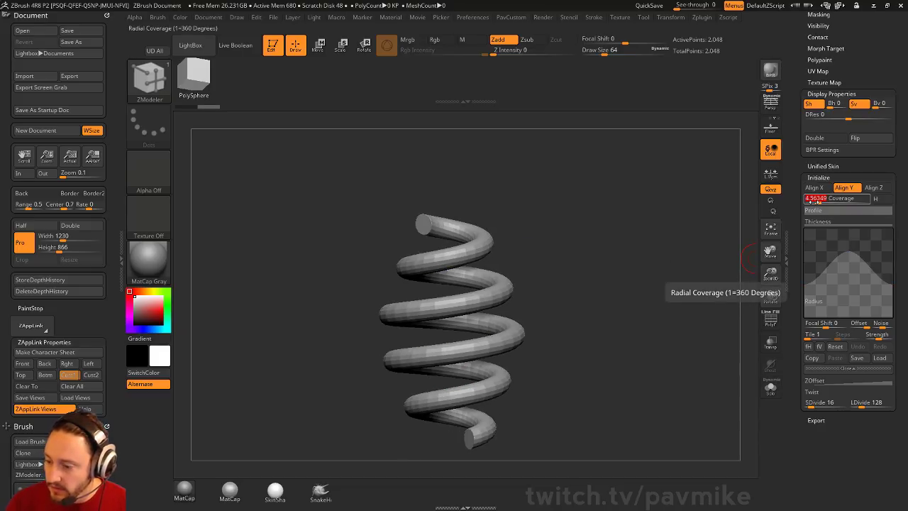
type("4")
key("Return")
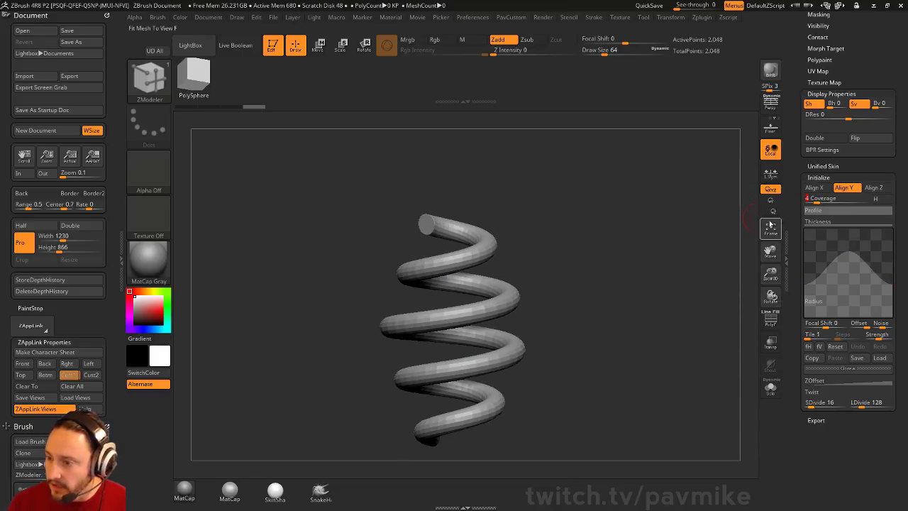
Thicken the helix by raising both end points of its Thickness curve, the last one slightly higher at about 0.68
left_click(833, 211)
mouse_move(806, 208)
left_mouse_down()
mouse_move(806, 216)
mouse_move(804, 196)
left_mouse_up()
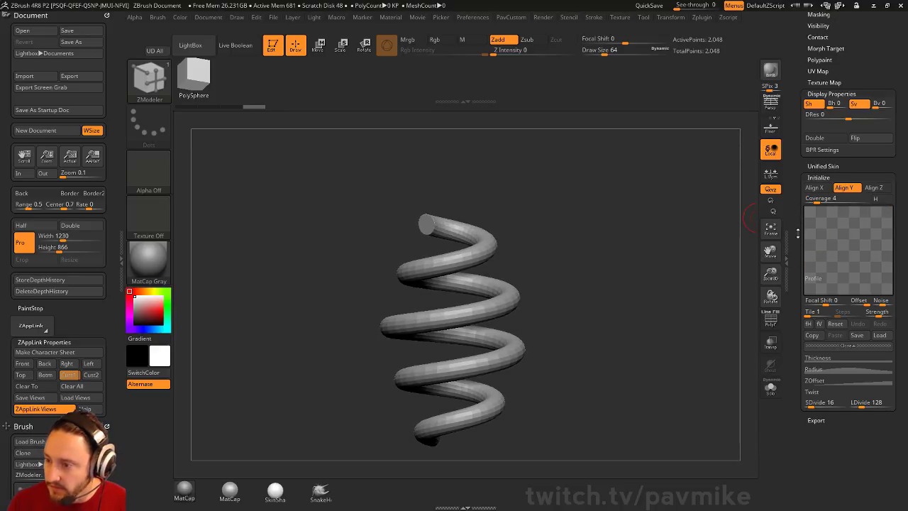
left_click_drag(798, 233, 797, 187)
left_click(821, 280)
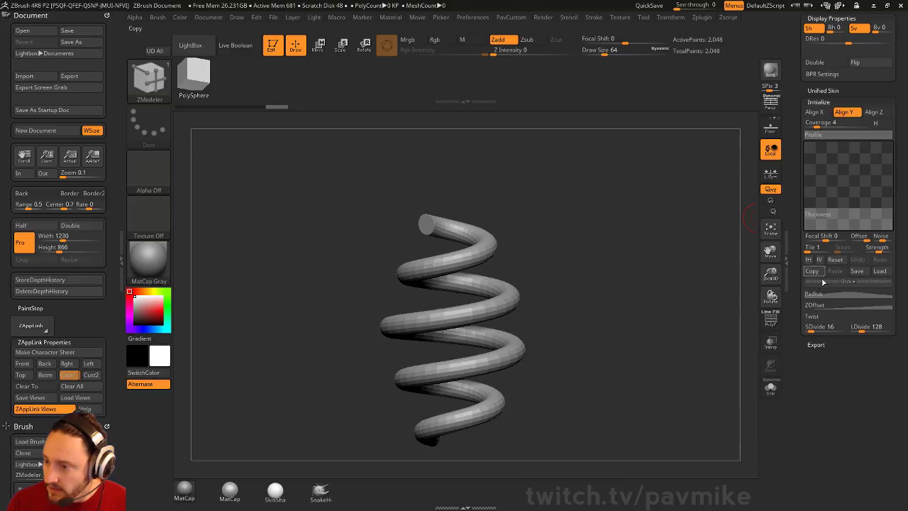
mouse_move(805, 207)
left_mouse_down()
mouse_move(807, 189)
mouse_move(807, 206)
left_mouse_up()
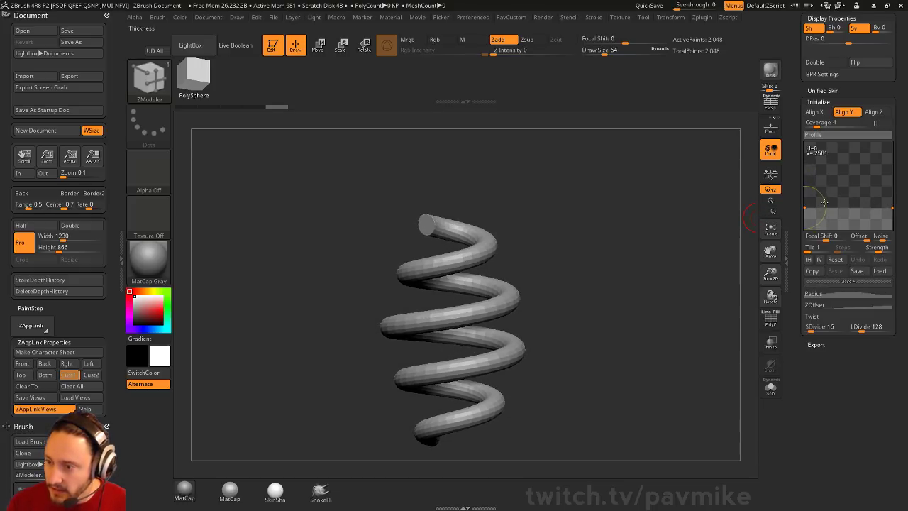
left_click_drag(894, 207, 894, 186)
left_click_drag(805, 207, 805, 184)
left_click_drag(893, 187, 892, 173)
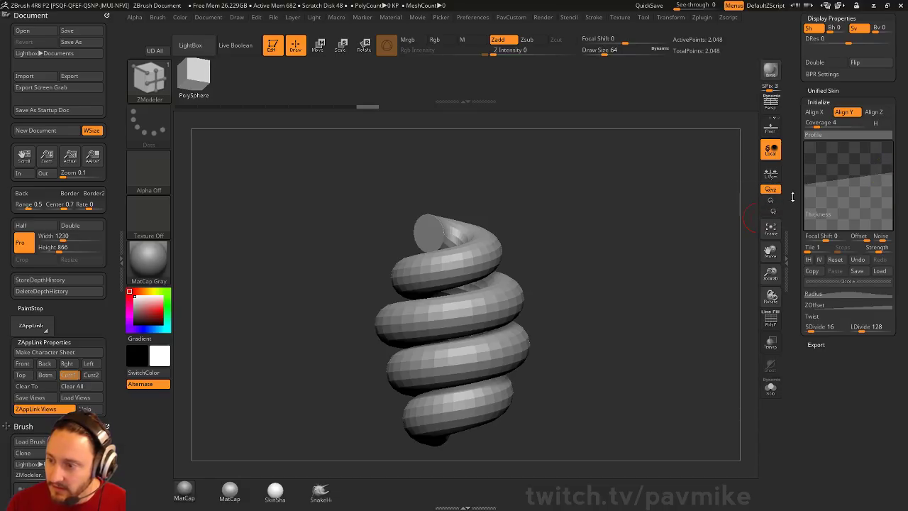
Increase the helix's radial coverage to about 4.56
left_click_drag(792, 194, 792, 170)
left_click_drag(796, 244, 794, 286)
left_click(818, 231)
left_click_drag(796, 245, 801, 206)
scroll(800, 205, "down", 2)
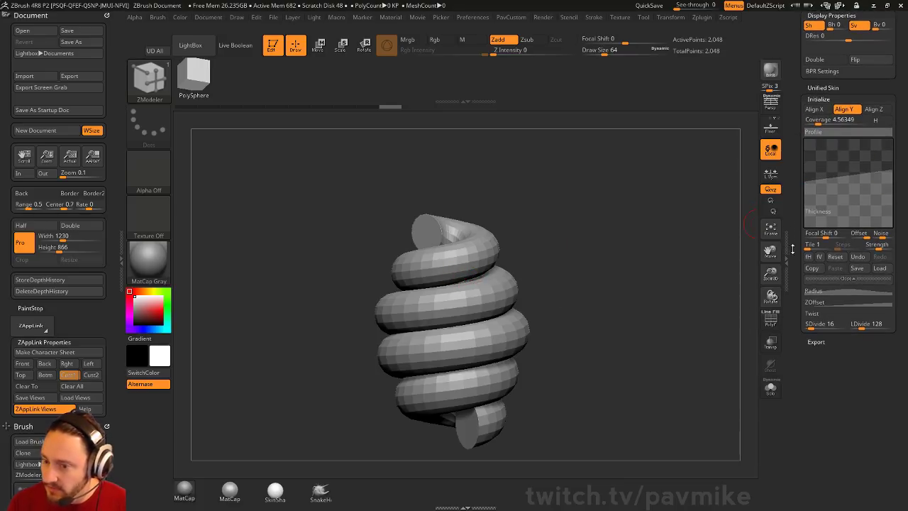
Raise the last point of the Radius curve so the coil widens toward its base
left_click(805, 292)
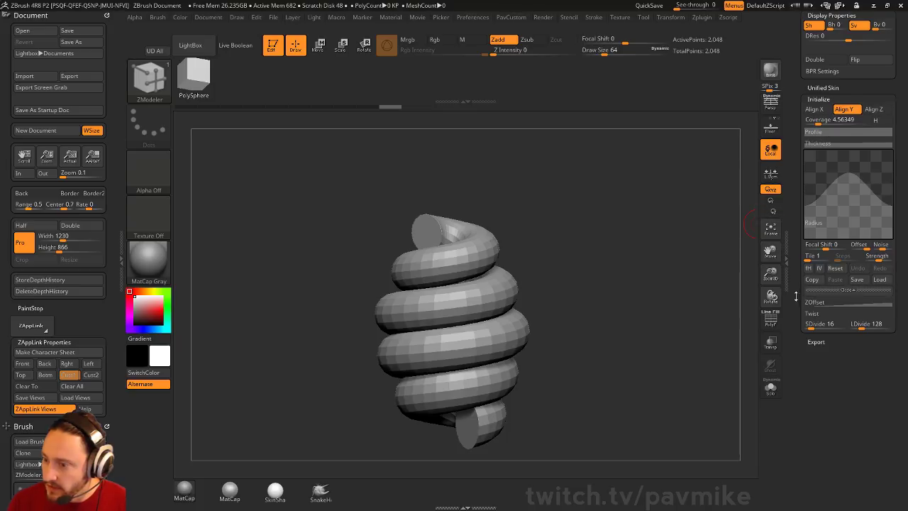
left_click_drag(797, 297, 797, 288)
mouse_move(806, 196)
left_mouse_down()
mouse_move(805, 173)
mouse_move(808, 194)
left_mouse_up()
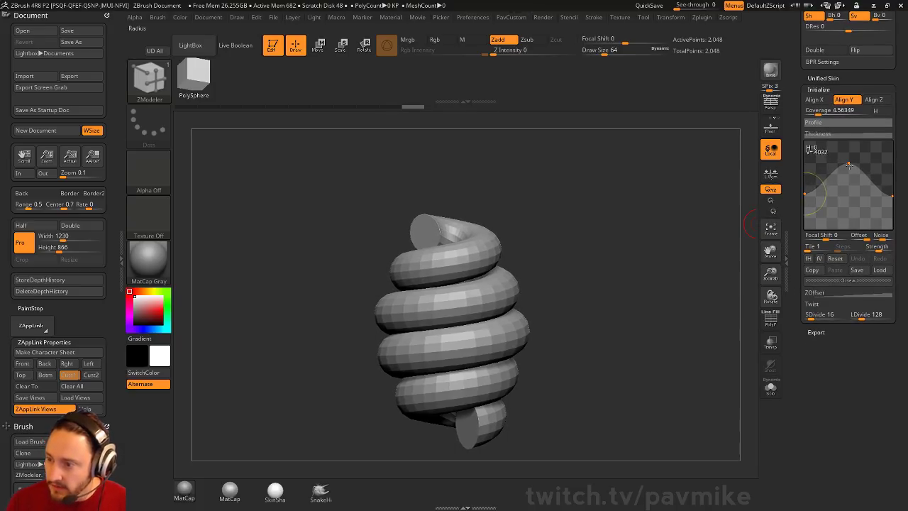
left_click_drag(896, 199, 895, 166)
left_click_drag(655, 267, 668, 259, "shift")
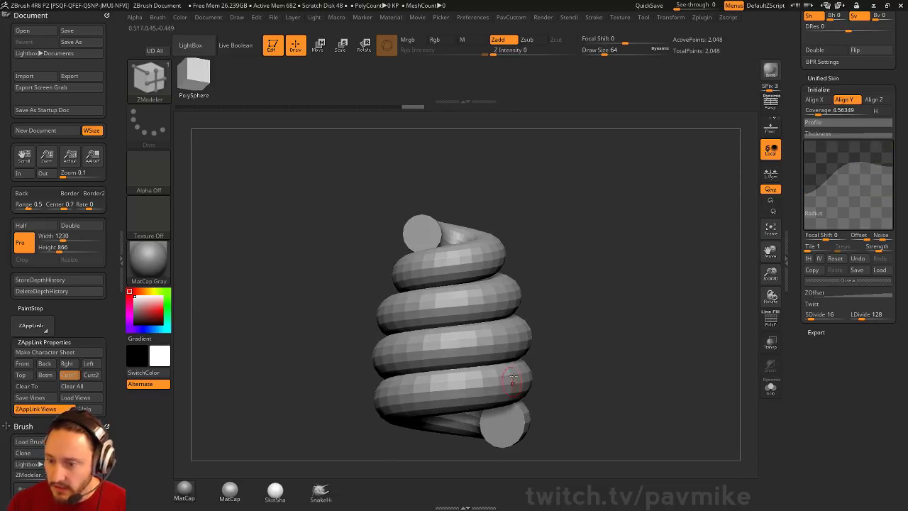
left_click_drag(493, 205, 795, 266)
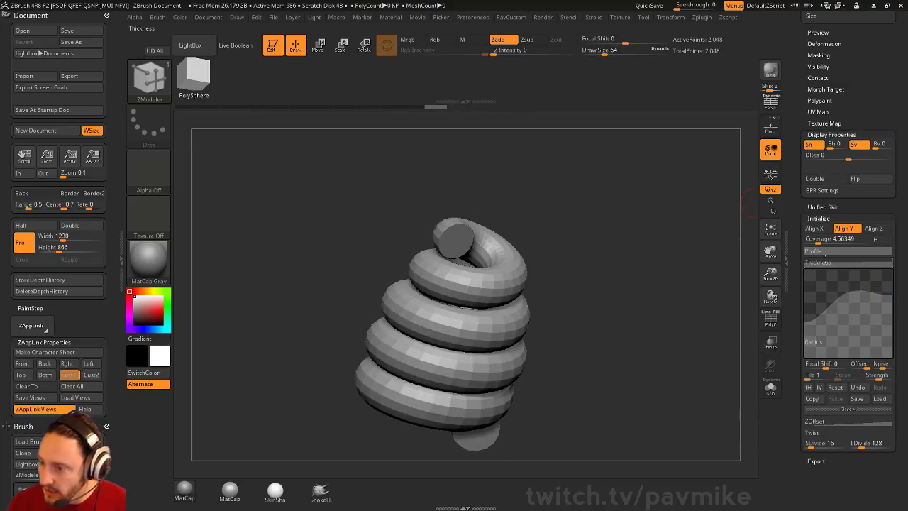
Check the Thickness and Profile curves, and lower the first point of the Radius curve slightly to narrow the coil's top
left_click(820, 262)
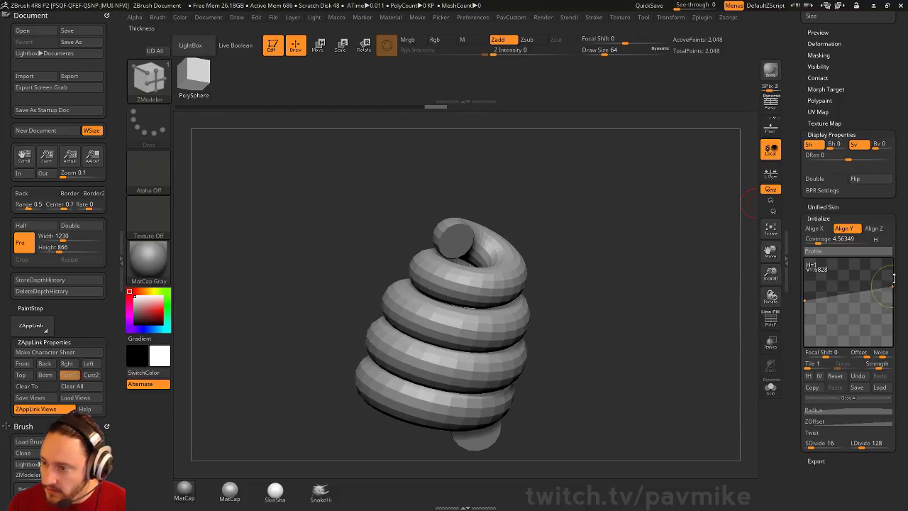
left_click(840, 250)
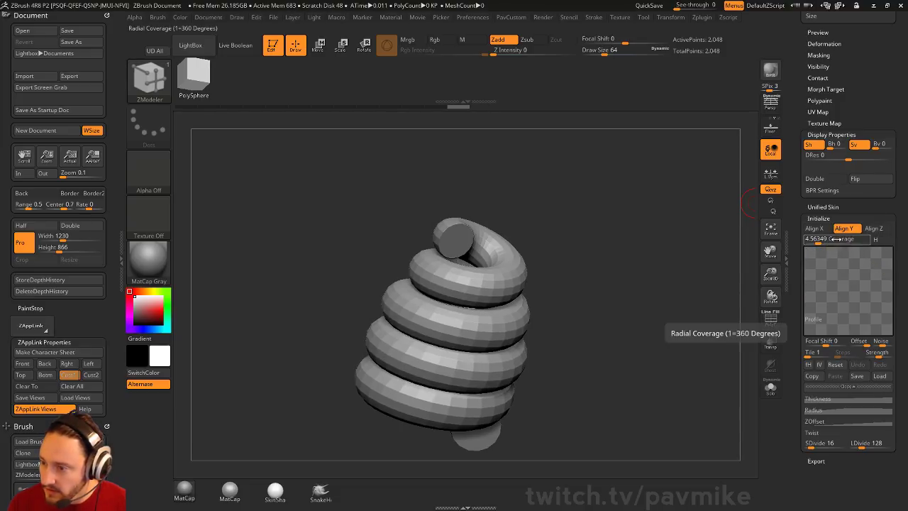
left_click_drag(795, 286, 796, 202)
left_click(823, 325)
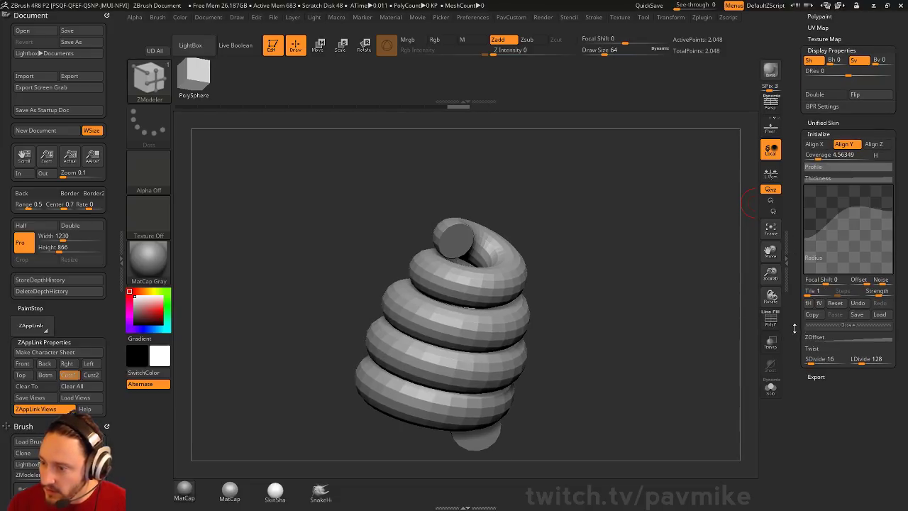
left_click_drag(796, 327, 795, 314)
mouse_move(804, 226)
left_mouse_down()
mouse_move(806, 242)
mouse_move(796, 222)
mouse_move(806, 228)
left_mouse_up()
Try a twist of about 0.09 at the last point of the Twist curve against the reference, and reset it to 0
left_click(824, 298)
left_click(837, 293)
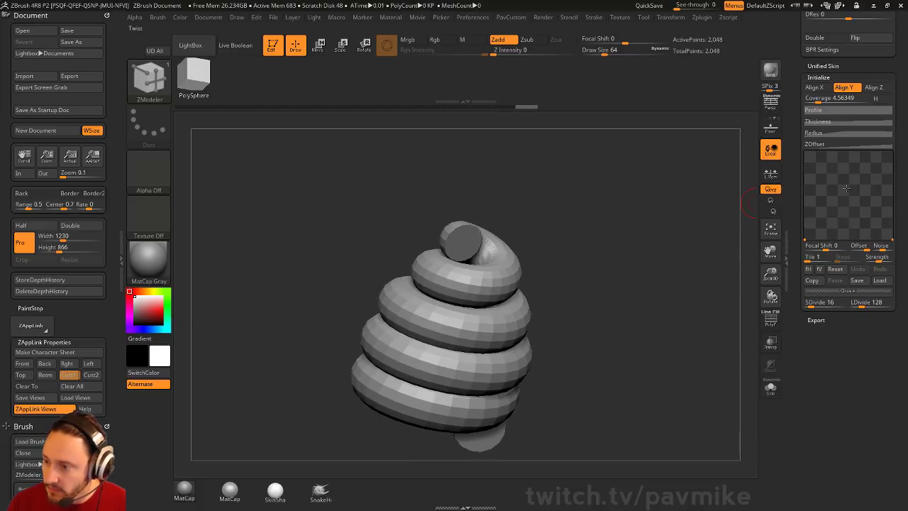
left_click_drag(891, 239, 893, 233)
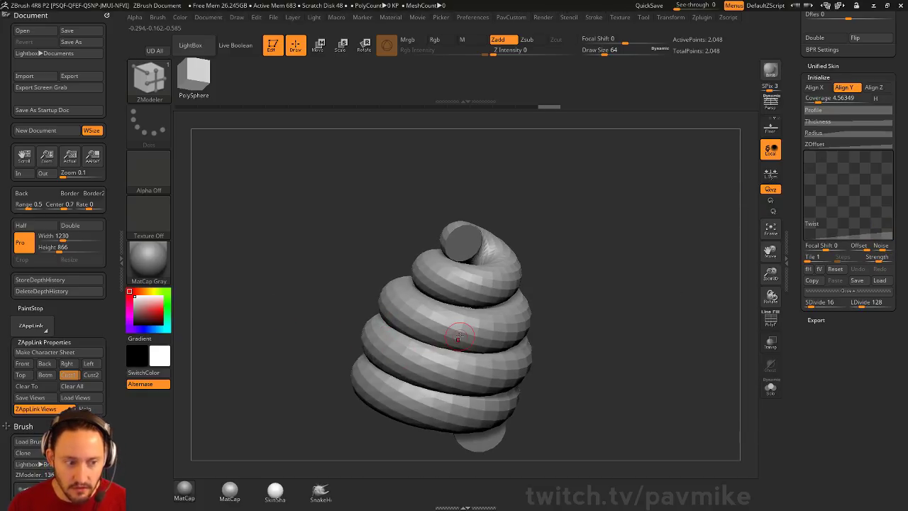
key("shift+z")
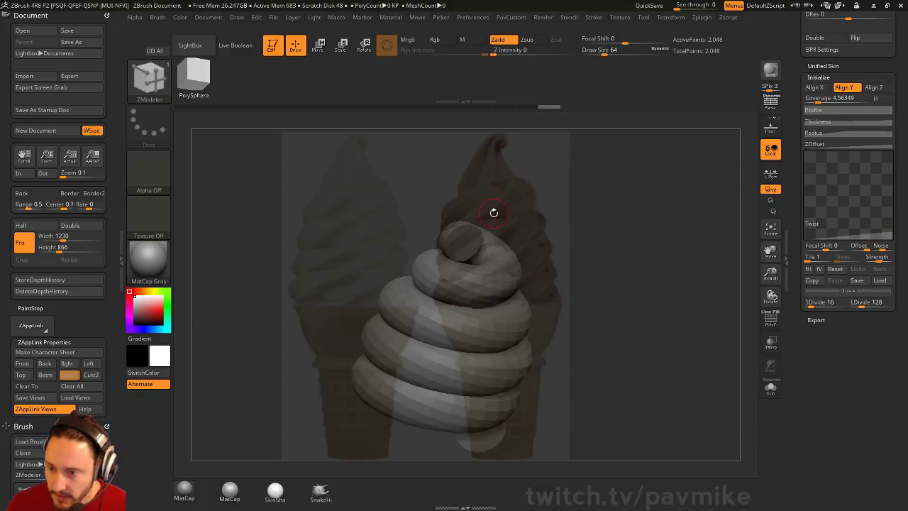
key("shift+z")
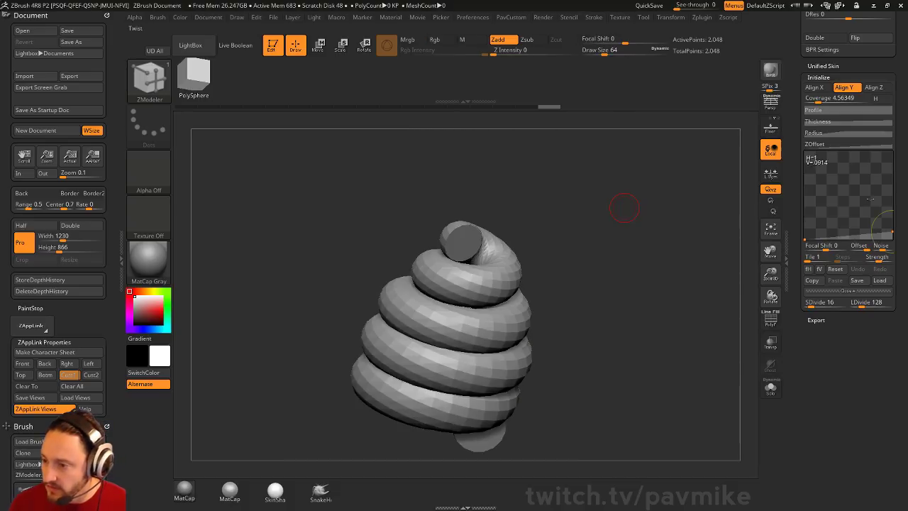
left_click_drag(893, 234, 892, 242)
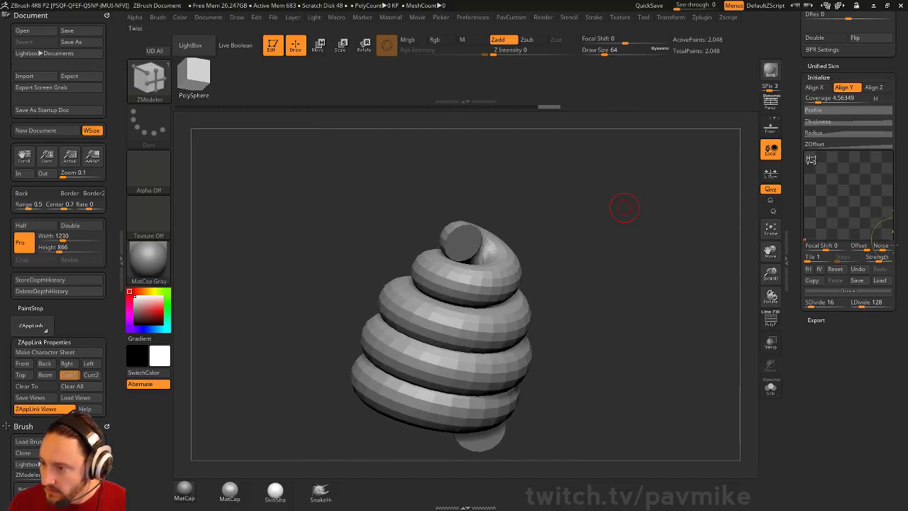
left_click_drag(796, 249, 796, 240)
Switch to the Standard brush with a draw size of 68
mouse_move(699, 259)
left_mouse_down()
mouse_move(664, 240)
mouse_move(707, 264)
mouse_move(665, 278)
mouse_move(675, 217)
mouse_move(616, 238)
mouse_move(653, 263)
mouse_move(698, 239)
left_mouse_up()
key("b")
key("s")
key("t")
key("s")
left_click(671, 263)
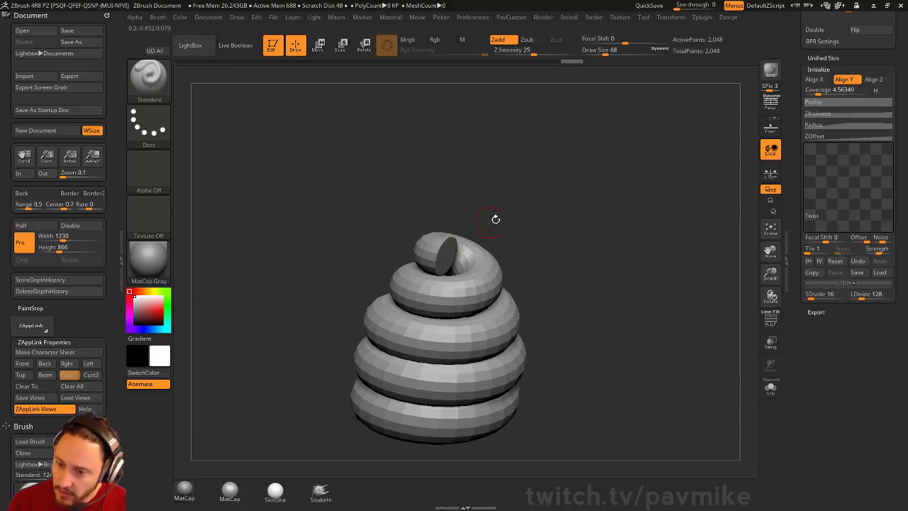
Show the helix's polyframe and convert the helix to a PolyMesh3D
left_click_drag(472, 230, 425, 243)
left_click_drag(514, 211, 626, 198)
left_click(770, 319)
left_click_drag(681, 293, 658, 287)
left_click_drag(825, 346, 825, 475)
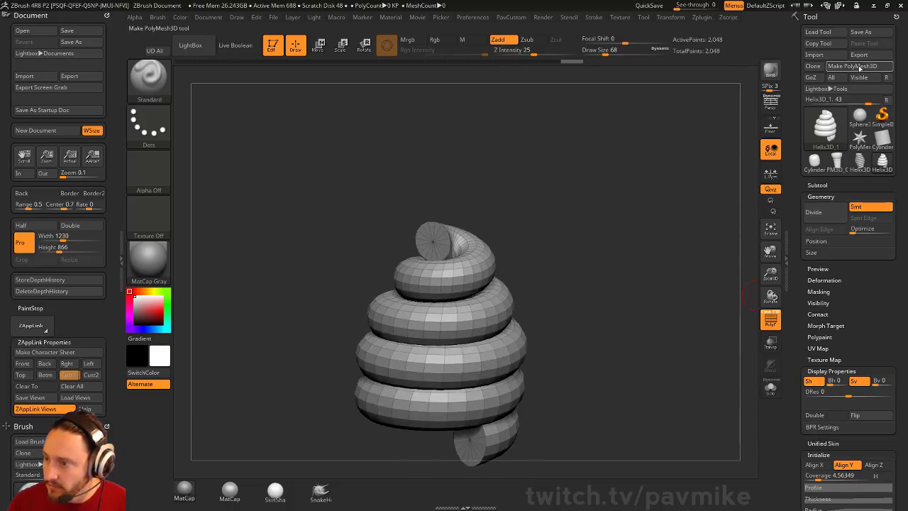
left_click(852, 66)
Switch to the ZModeler brush and set the QMesh polygon action's target to Flat Island
mouse_move(596, 226)
left_mouse_down()
mouse_move(669, 264)
mouse_move(657, 235)
mouse_move(649, 284)
left_mouse_up()
key("b")
key("z")
key("m")
left_click_drag(476, 219, 526, 197)
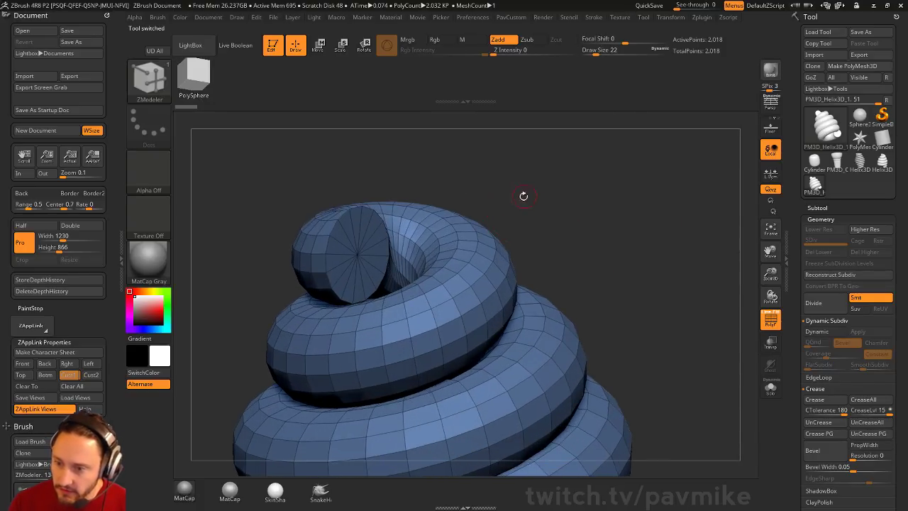
key("space")
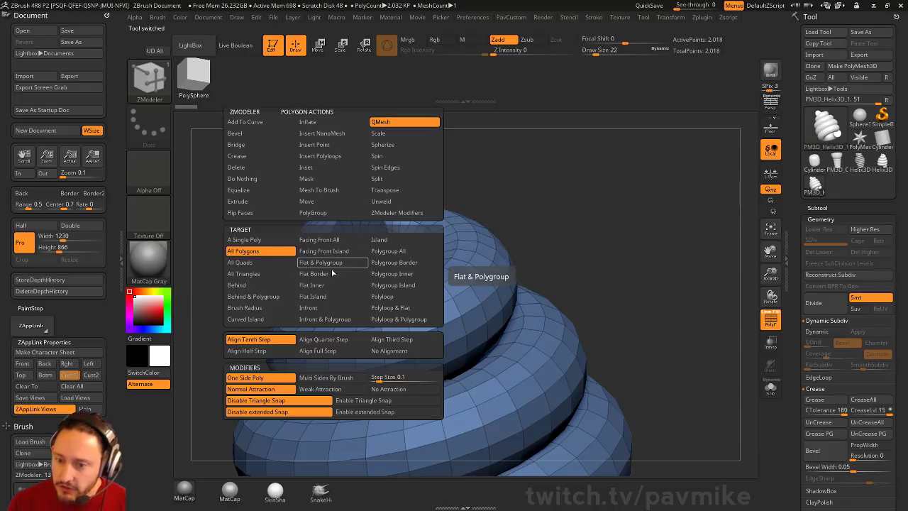
left_click(346, 296)
Pull a detached disc off the flat end cap at the coil's top with QMesh
left_click_drag(590, 230, 603, 247)
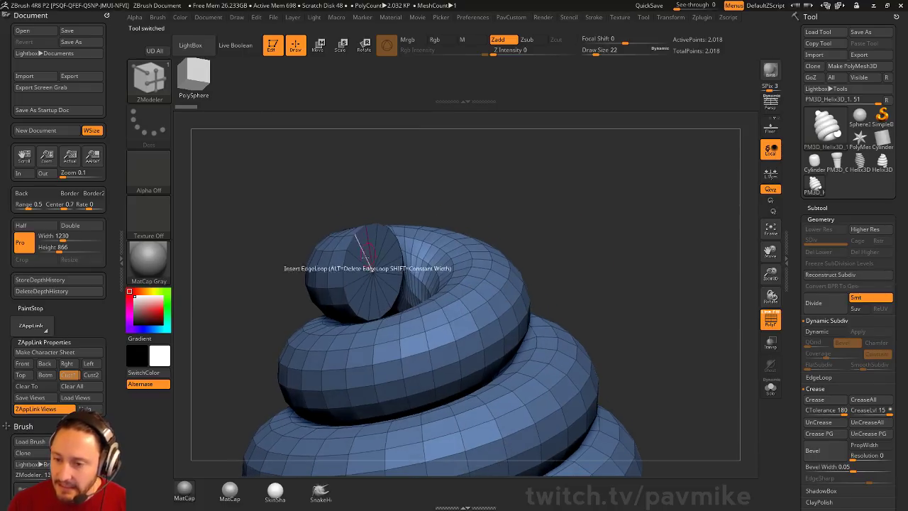
left_click(349, 264)
left_click_drag(379, 271, 395, 273)
left_click_drag(489, 196, 532, 194)
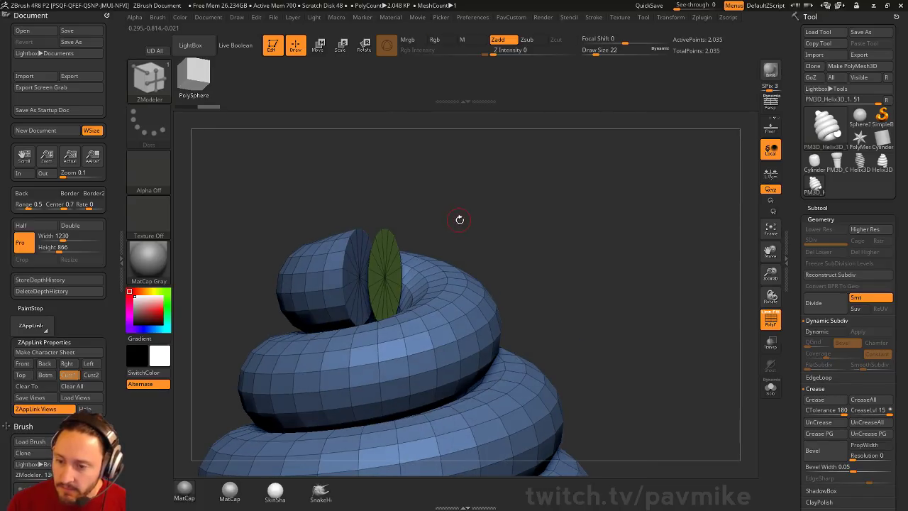
left_click_drag(472, 224, 458, 235, "shift")
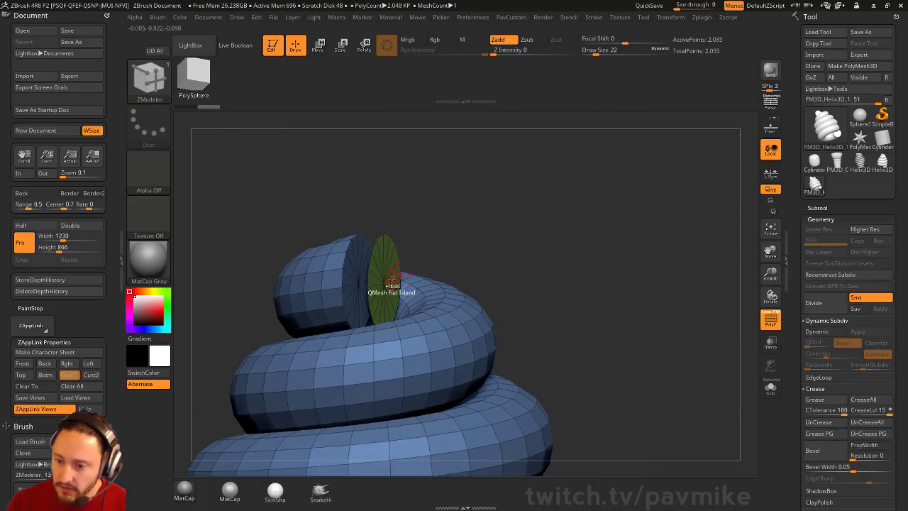
Try masking the detached disc by isolating it, then showing the full coil and inverting the mask
left_click(387, 281, "ctrl+shift")
left_click(552, 209, "ctrl")
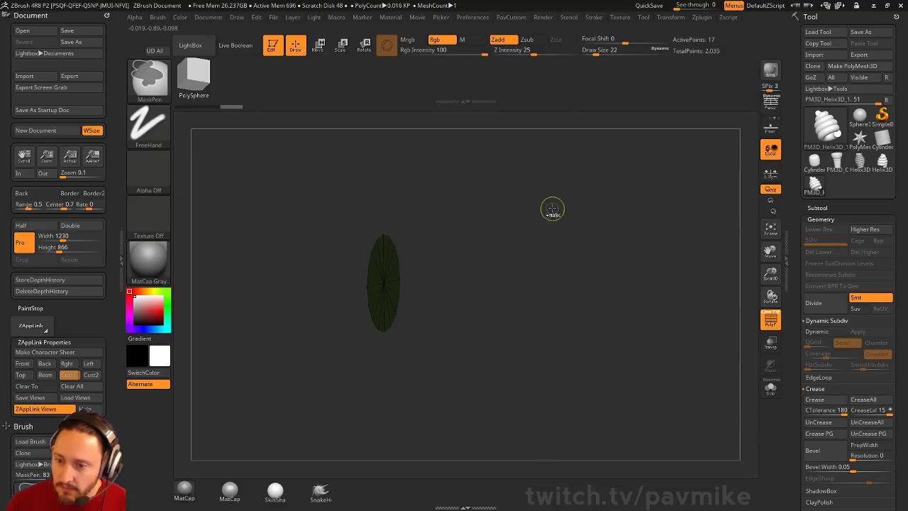
left_click(559, 207, "ctrl+shift")
left_click_drag(500, 198, 529, 205, "alt")
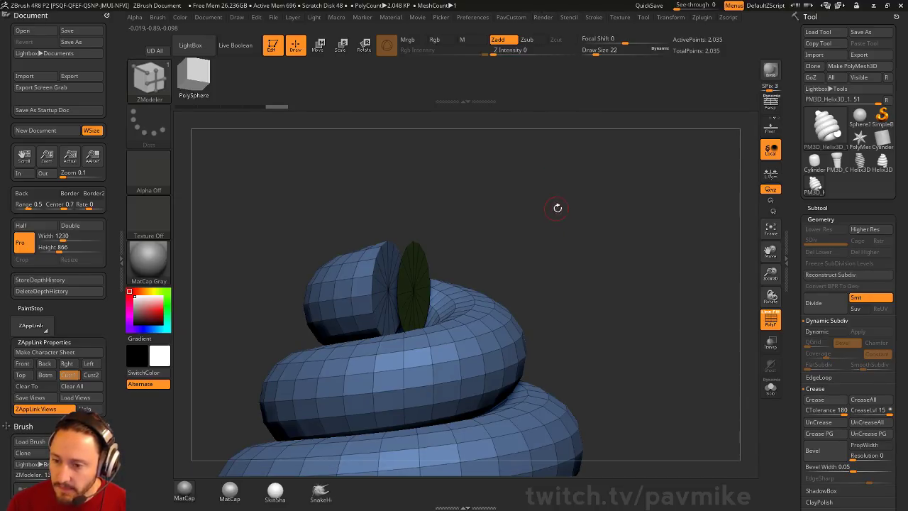
left_click(579, 207, "ctrl")
left_click_drag(549, 215, 578, 202, "shift")
left_click(586, 230, "ctrl")
Mask everything except the detached disc and rotate the disc to lie horizontally with the Transpose gizmo
key("w")
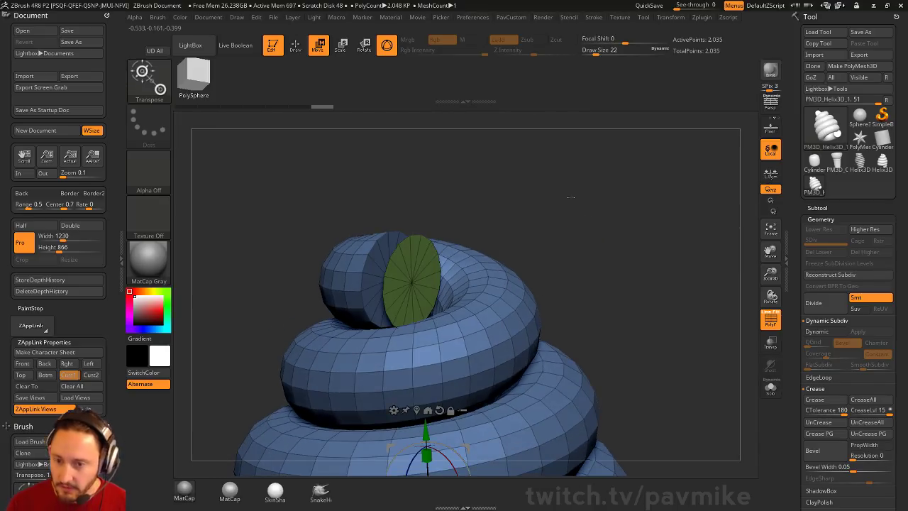
left_click(430, 279, "ctrl")
left_click_drag(537, 231, 503, 231, "shift")
left_click_drag(457, 254, 391, 242, "alt")
left_click_drag(531, 209, 527, 233, "shift")
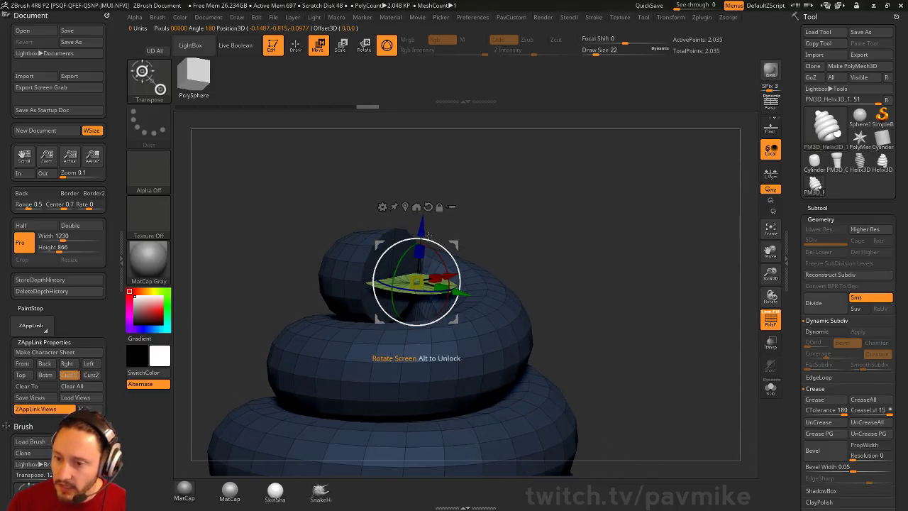
key("ctrl")
key("ctrl+z")
Give the horizontal disc thickness with QMesh on Flat Island
mouse_move(471, 197)
left_mouse_down()
mouse_move(521, 201)
mouse_move(476, 225)
mouse_move(517, 262)
left_mouse_up()
key("q")
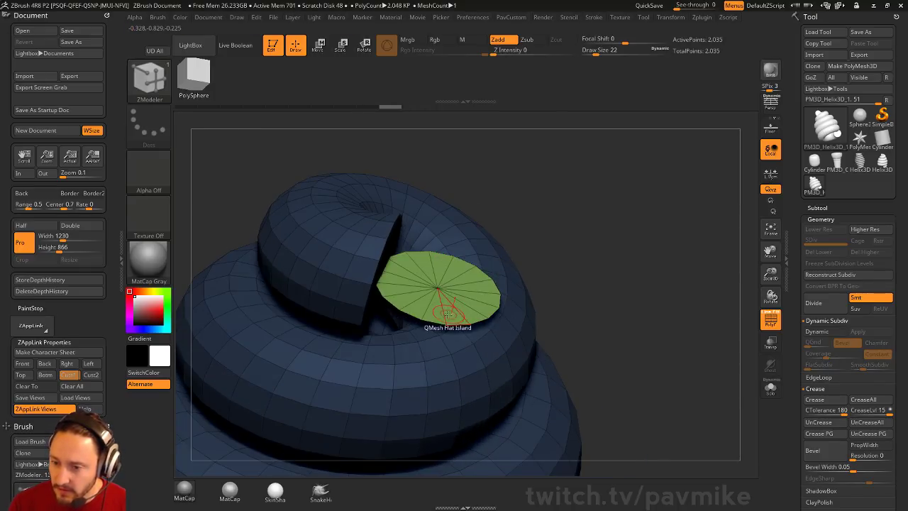
key("space")
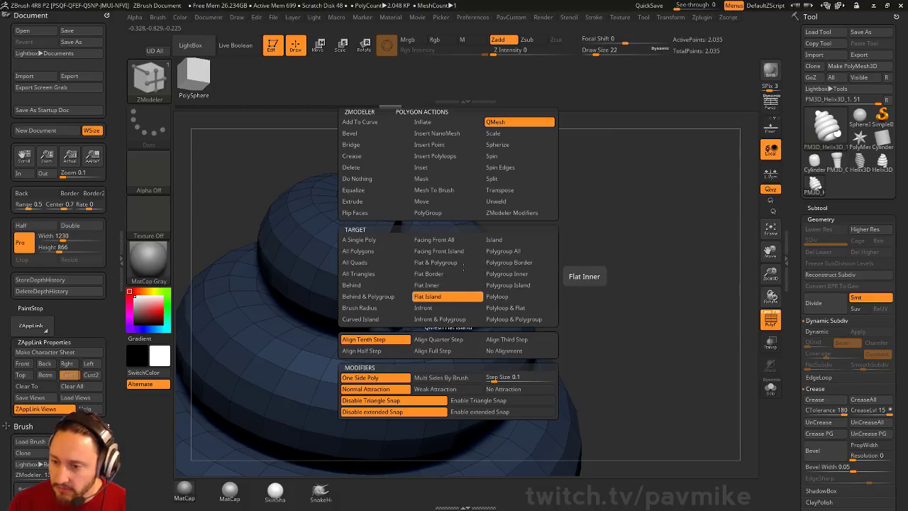
left_click(461, 295)
left_click_drag(536, 275, 535, 247, "shift")
Duplicate the thickened disc with the gizmo and tilt the copy above the original
key("w")
left_click_drag(466, 288, 496, 286)
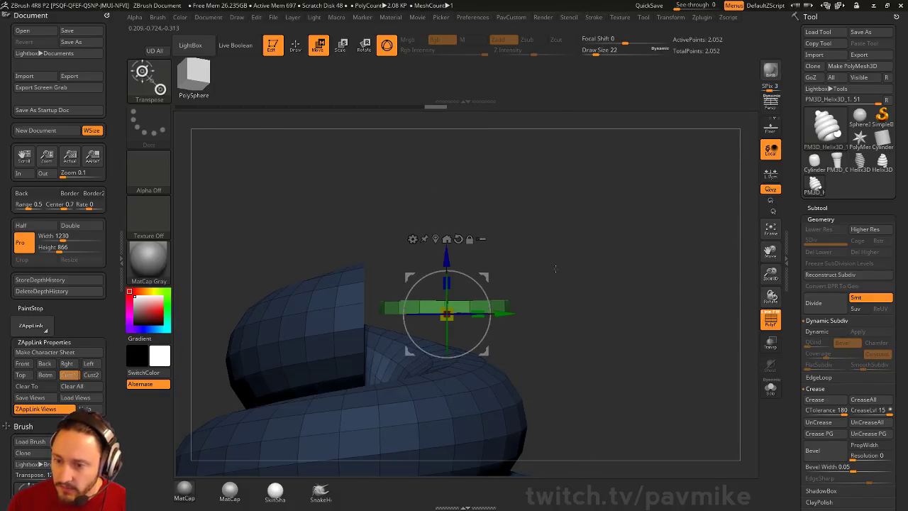
right_click_drag(470, 334, 469, 303, "ctrl")
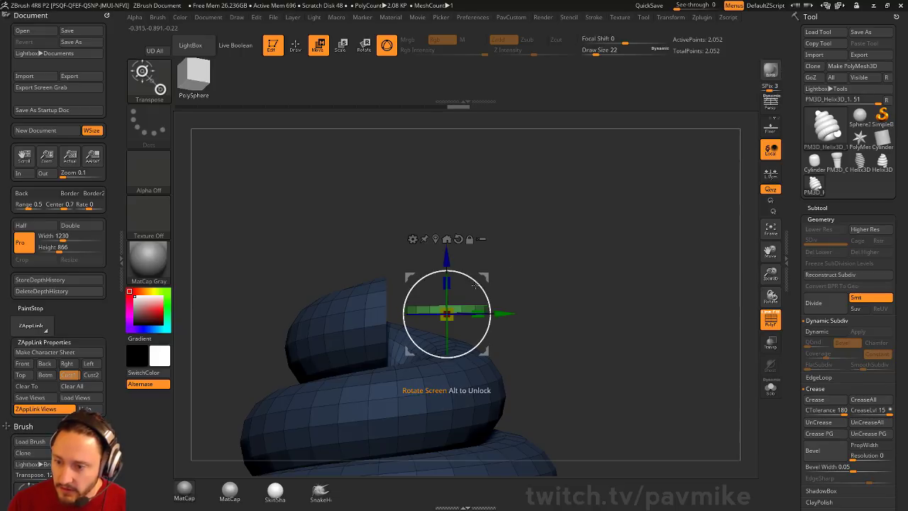
right_click_drag(476, 239, 333, 284, "shift")
right_click_drag(552, 210, 535, 220, "alt")
left_click_drag(493, 245, 517, 243, "ctrl")
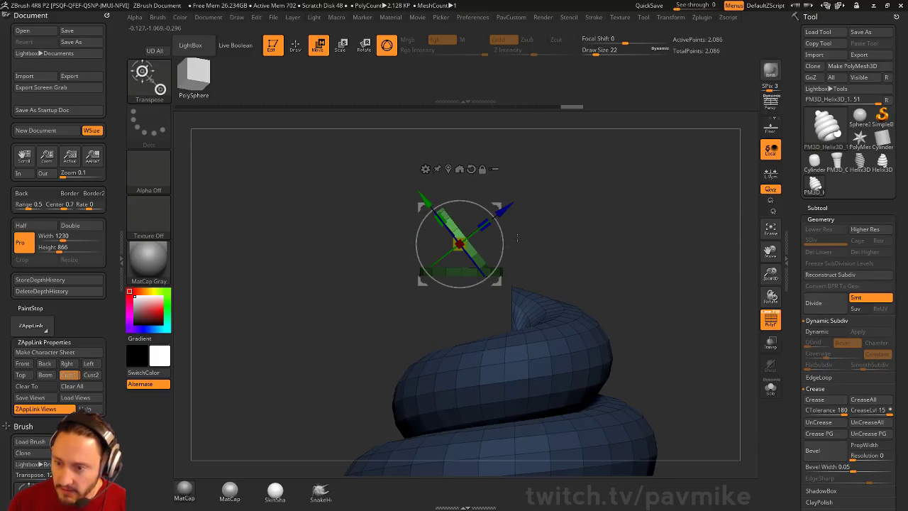
left_click_drag(504, 212, 469, 283)
Add two more gizmo copies of the disc above the coil, with varied sizes and tilts, and clear the mask
mouse_move(534, 205)
left_mouse_down()
mouse_move(532, 190)
mouse_move(643, 205)
mouse_move(580, 188)
mouse_move(538, 206)
left_mouse_up()
left_click_drag(450, 230, 427, 230)
mouse_move(594, 211)
left_mouse_down()
mouse_move(543, 211)
mouse_move(522, 194)
left_mouse_up()
left_click_drag(540, 238, 542, 237, "ctrl")
left_click_drag(598, 220, 548, 221)
left_click_drag(545, 257, 567, 273)
left_click_drag(470, 275, 474, 278)
left_click_drag(576, 273, 520, 242)
mouse_move(578, 245)
left_mouse_down()
mouse_move(663, 241)
mouse_move(649, 234)
mouse_move(601, 259)
mouse_move(529, 253)
mouse_move(486, 273)
mouse_move(487, 306)
mouse_move(444, 313)
left_mouse_up()
Set the ZModeler polygon action to Delete on Flat Island and remove the coil's end cap and the large disc's caps
key("q")
mouse_move(560, 221)
left_mouse_down()
mouse_move(591, 216)
mouse_move(602, 254)
mouse_move(611, 208)
mouse_move(550, 250)
mouse_move(571, 181)
left_mouse_up()
key("space")
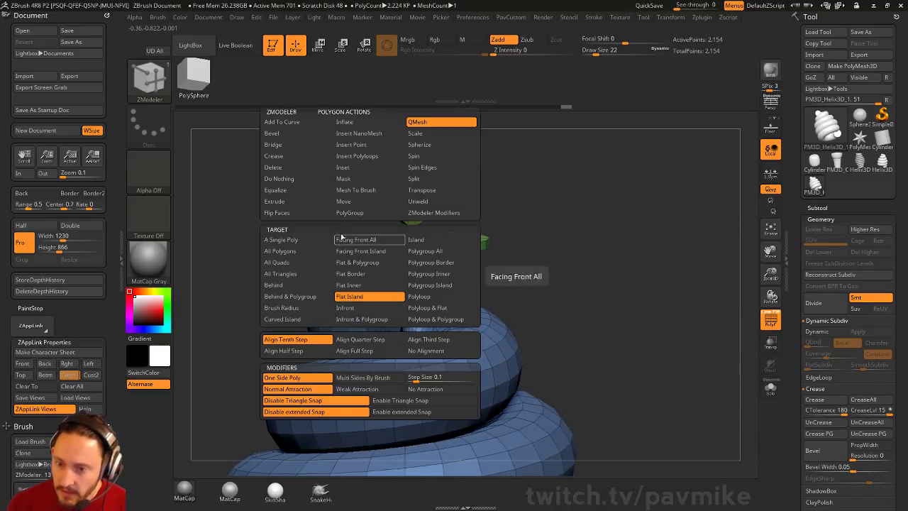
left_click(295, 167)
left_click(355, 296)
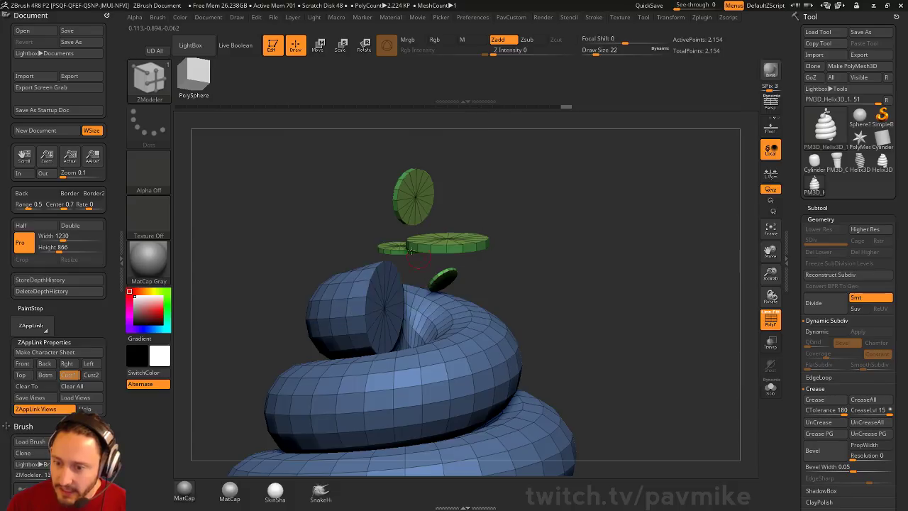
left_click_drag(581, 227, 572, 187)
left_click_drag(568, 249, 540, 284)
left_click(505, 244)
left_click(473, 215)
left_click_drag(533, 182, 548, 201)
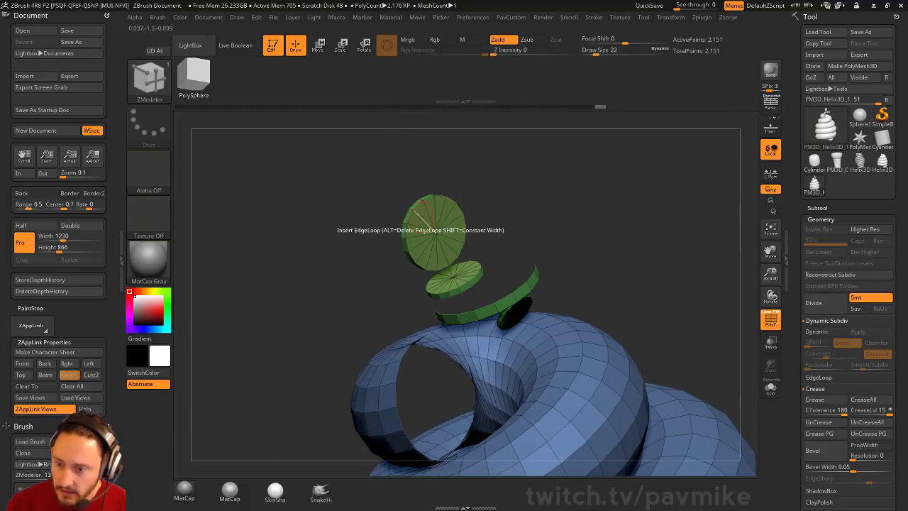
Delete the flat caps of the remaining discs to leave open rings, keeping one cap on the smallest disc
left_click(428, 203)
left_click_drag(440, 199, 532, 278)
left_click(401, 220)
left_click(392, 243)
left_click_drag(543, 245, 615, 162)
left_click(365, 245)
left_click_drag(490, 196, 492, 281)
left_click(341, 305)
left_click_drag(587, 213, 602, 182)
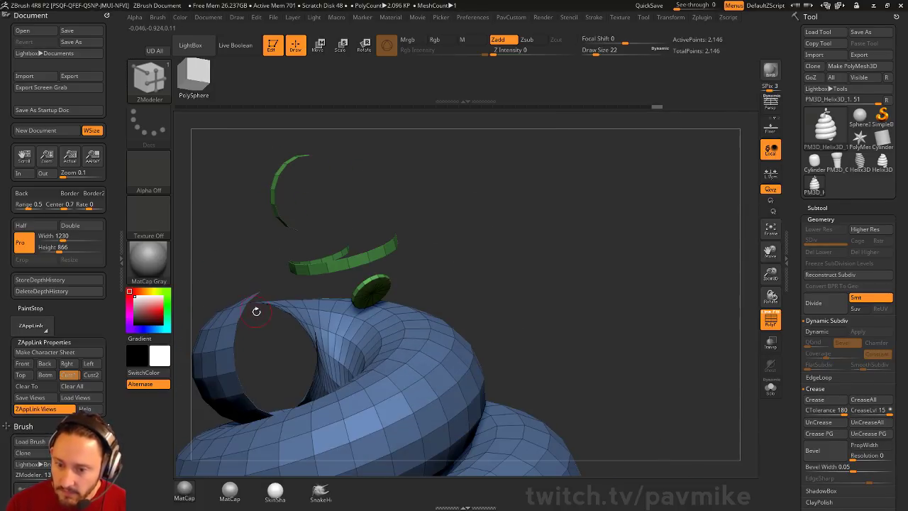
Set the ZModeler edge action to Bridge with Two Holes and bridge the coil's open end to the large ring
key("space")
left_click(170, 261)
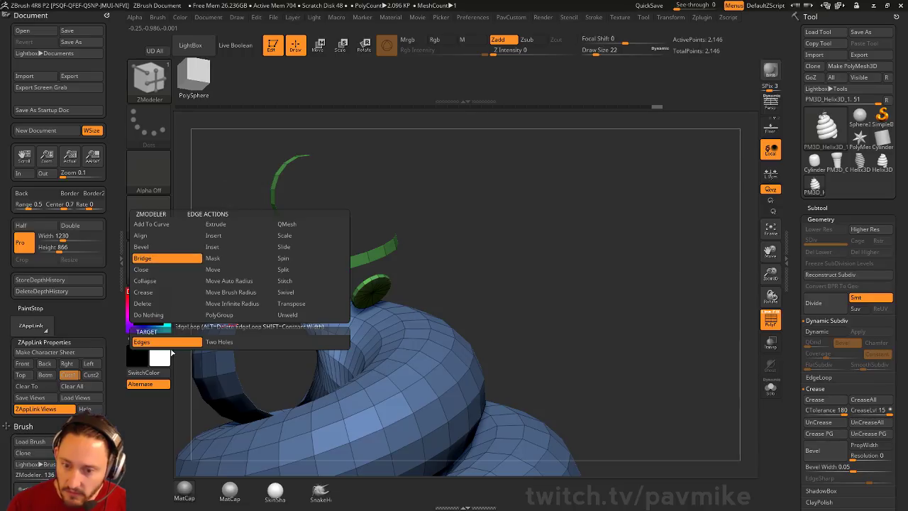
left_click(220, 345)
left_click_drag(498, 239, 510, 214, "alt")
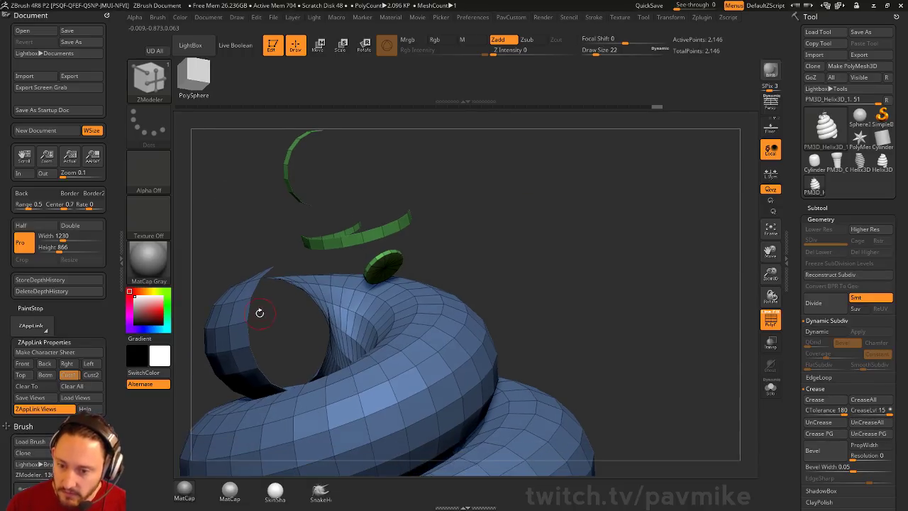
left_click_drag(462, 199, 520, 193)
left_click_drag(337, 250, 412, 269)
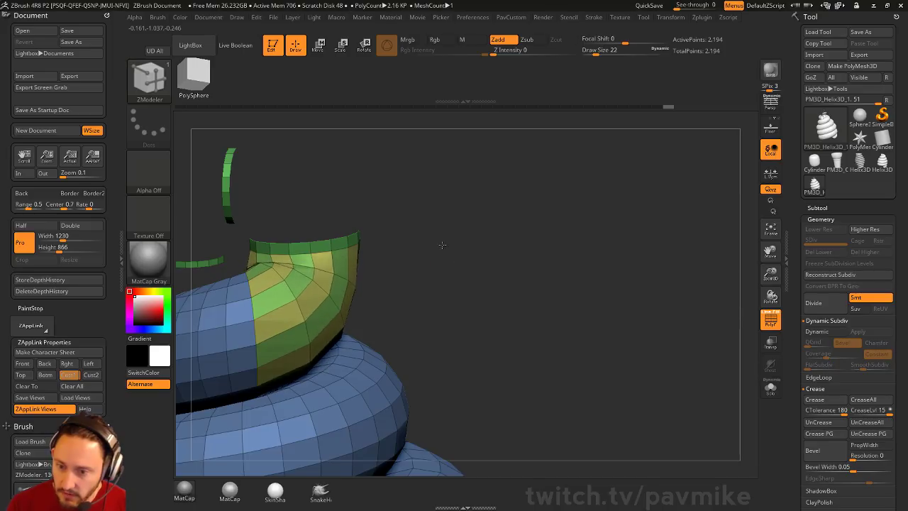
Bridge the large ring to the upright top ring and on to the smaller ring, forming a curved hook
left_click_drag(448, 244, 414, 253)
left_click_drag(303, 219, 416, 217)
left_click_drag(528, 225, 419, 223)
left_click_drag(332, 298, 474, 254)
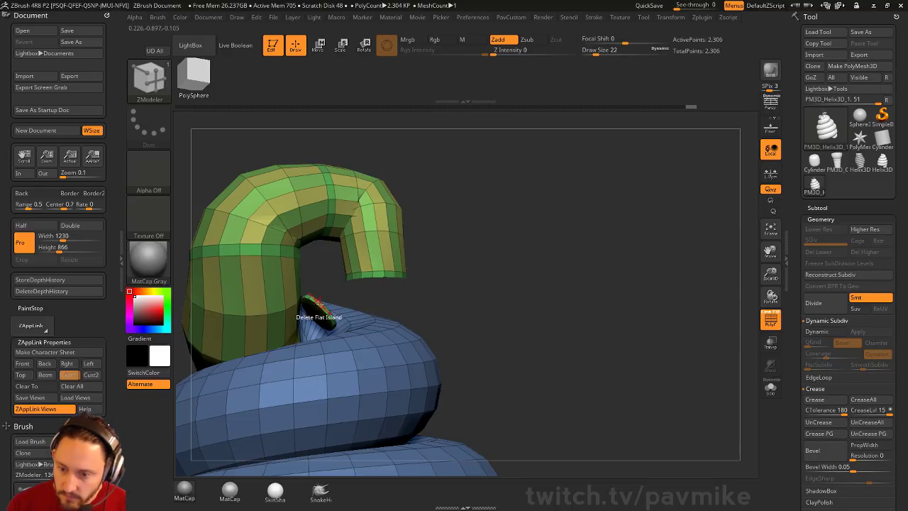
Bridge the hook's open end to the small capped disc inside the coil
left_click_drag(409, 283, 312, 309)
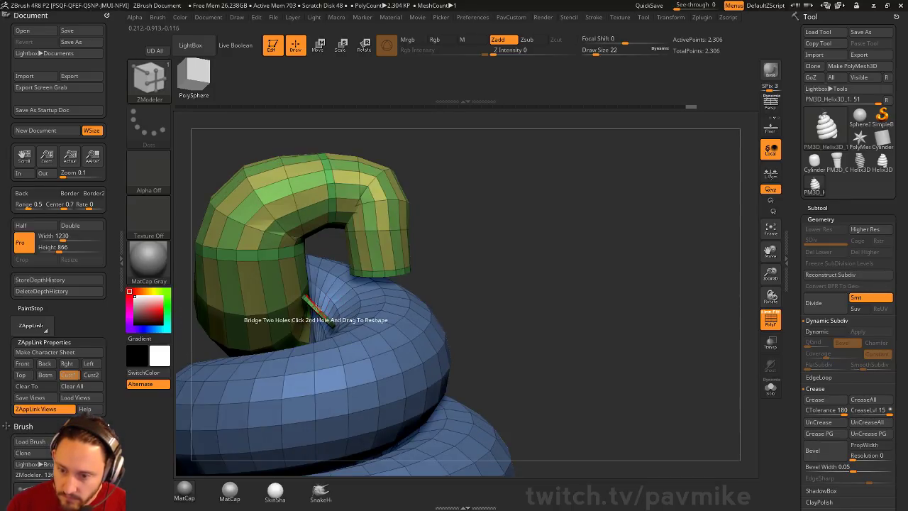
mouse_move(491, 268)
left_mouse_down("alt")
mouse_move(492, 278)
mouse_move(562, 220)
mouse_move(535, 266)
left_mouse_up("alt")
left_click_drag(329, 293, 393, 278)
Collapse the narrow ring loops between the bridged sections using the edge action Collapse on Polyloop
left_click_drag(632, 251, 595, 225)
key("space")
left_click(389, 281)
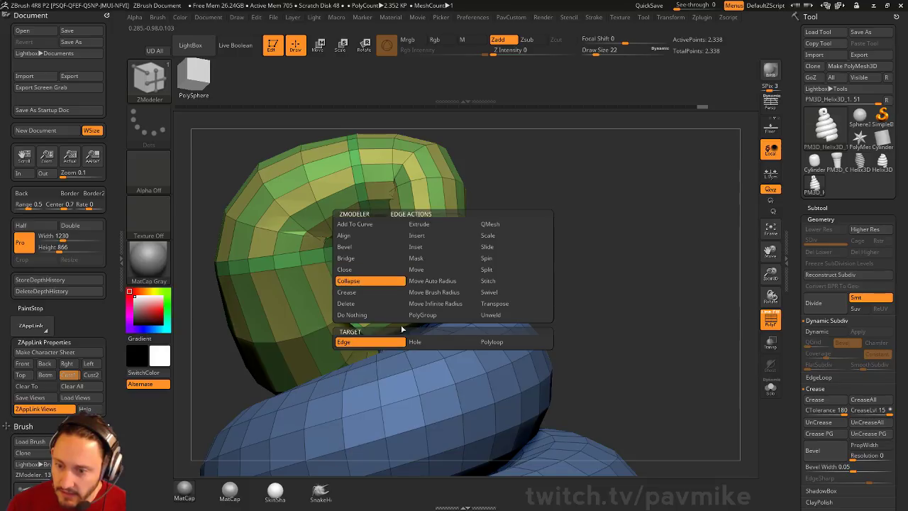
left_click(491, 342)
left_click(444, 266)
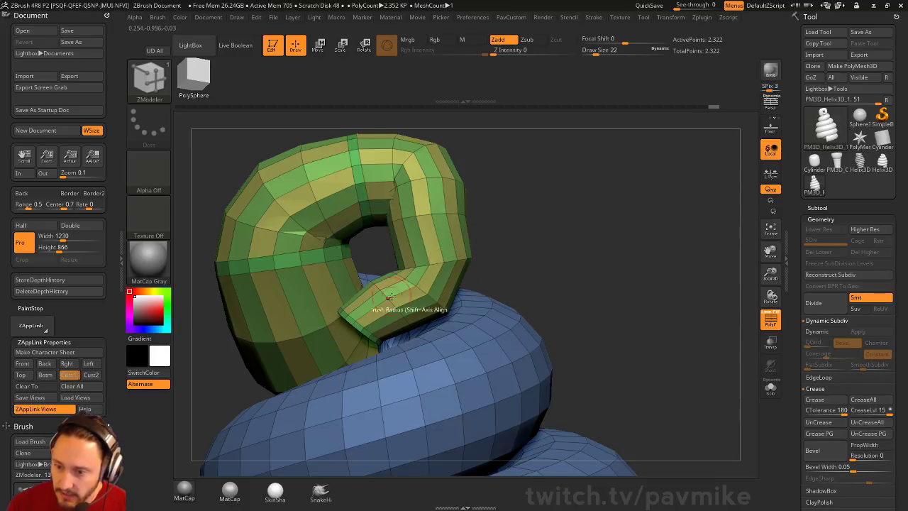
left_click(353, 324)
left_click_drag(564, 249, 593, 250)
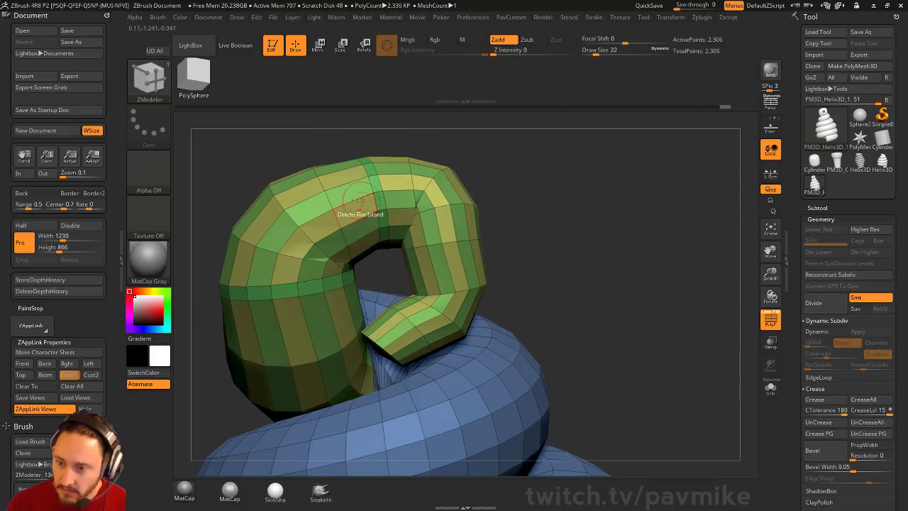
left_click(376, 190)
left_click(299, 289)
Mask the swirl's main coils so that only the bridged hook stays editable
left_click_drag(638, 273, 614, 233, "alt")
key("w")
left_click_drag(271, 353, 296, 276, "ctrl")
mouse_move(488, 231)
left_mouse_down()
mouse_move(537, 242)
mouse_move(571, 229)
mouse_move(551, 235)
mouse_move(560, 241)
left_mouse_up()
Pull the end of the hook into shape with a large Move brush
key("q")
key("s")
left_click_drag(468, 299, 524, 299)
key("s")
key("b")
key("m")
key("v")
key("s")
left_click(413, 312)
left_click_drag(416, 298, 405, 310)
left_click(472, 17)
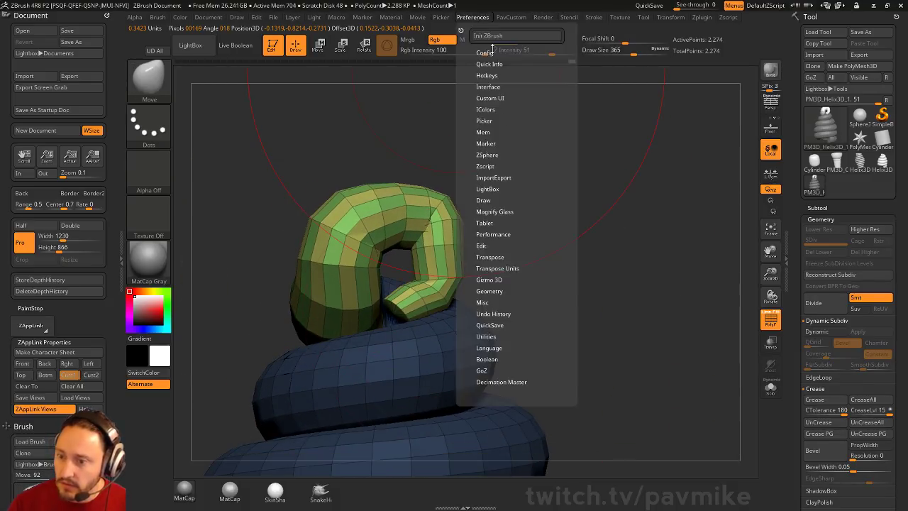
left_click(482, 247)
Reduce the Move brush's draw size to 128 and push the hook's lower end toward the coil
right_click_drag(417, 312, 493, 284)
key("s")
left_click(479, 285)
key("s")
left_click(383, 313)
left_click_drag(387, 313, 365, 321)
mouse_move(485, 276)
right_mouse_down()
mouse_move(406, 281)
mouse_move(457, 273)
mouse_move(428, 269)
right_mouse_up()
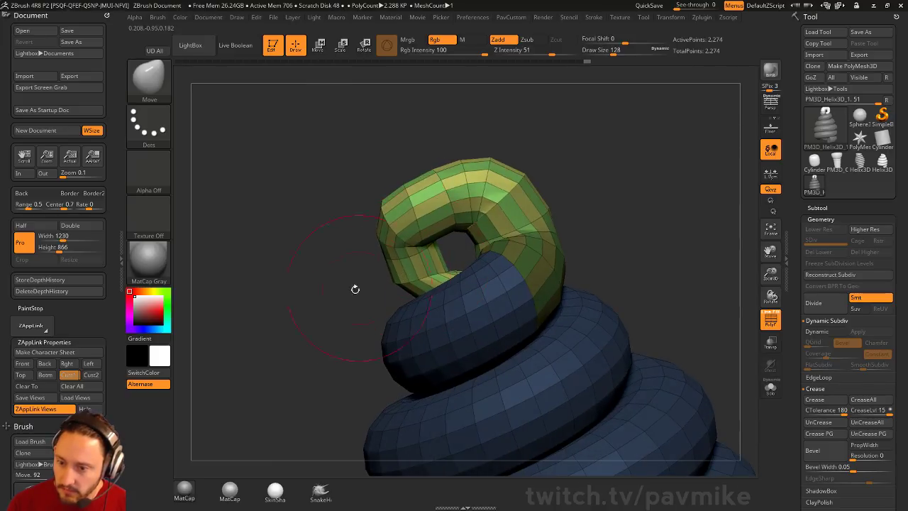
Refine the hook's curvature with the Move brush from several sides for a rounder loop
right_click_drag(373, 281, 408, 276)
left_click_drag(431, 213, 454, 199)
mouse_move(546, 231)
right_mouse_down()
mouse_move(611, 197)
mouse_move(631, 202)
right_mouse_up()
left_click_drag(401, 220, 387, 209)
right_click_drag(525, 227, 589, 231)
left_click_drag(497, 245, 508, 241)
right_click_drag(553, 234, 608, 216)
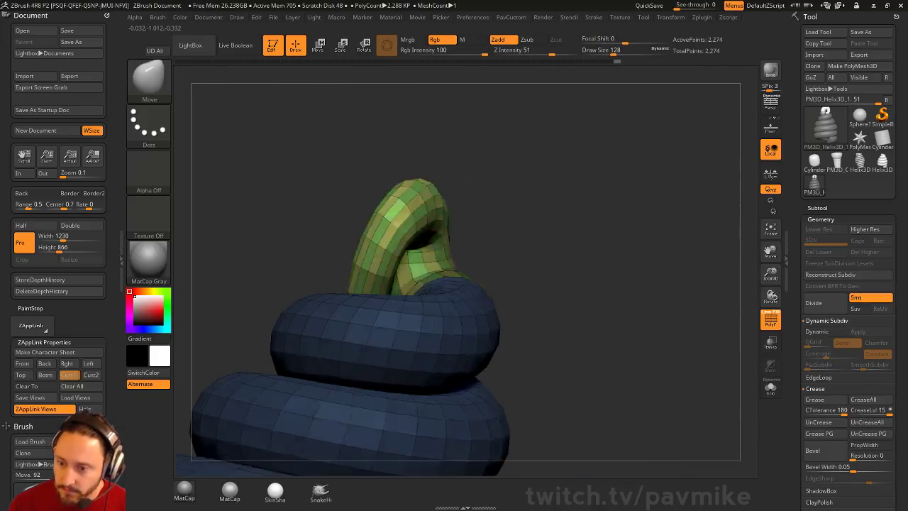
left_click_drag(608, 216, 398, 306)
mouse_move(357, 333)
left_mouse_down()
mouse_move(472, 275)
mouse_move(455, 257)
left_mouse_up()
right_click_drag(455, 257, 478, 268)
Touch up the thin lower bend of the hook using the Inflat brush at draw size 77
key("b")
key("i")
key("n")
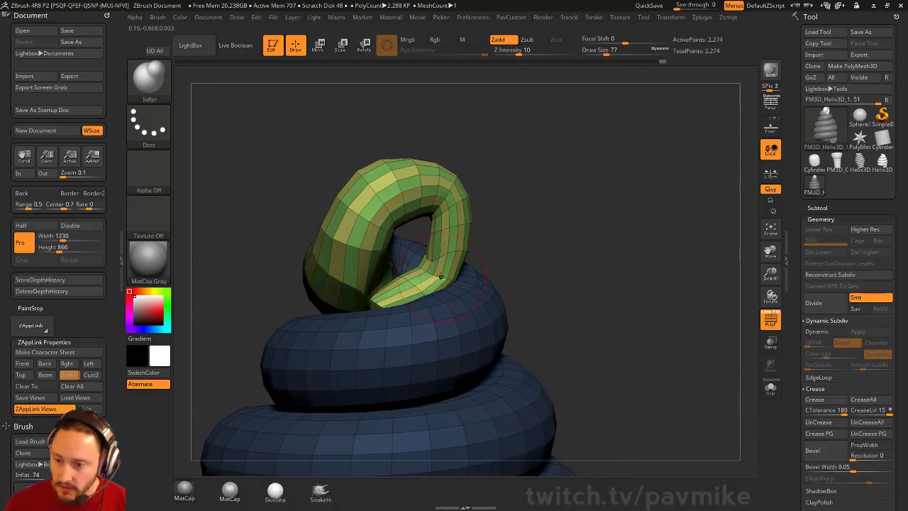
key("shift")
mouse_move(431, 260)
left_mouse_down()
mouse_move(426, 274)
mouse_move(440, 262)
left_mouse_up()
right_click_drag(459, 241, 487, 237)
Nudge the hook's lower bend closer to the coil with the Move brush
key("b")
key("m")
key("v")
left_click_drag(454, 271, 445, 284)
right_click_drag(445, 284, 629, 266)
Merge the swirl into one polygroup, hide the polyframe and return to the ZModeler brush
key("ctrl+w")
left_click_drag(628, 260, 549, 273)
left_click(770, 317)
mouse_move(600, 240)
left_mouse_down()
mouse_move(624, 260)
mouse_move(627, 252)
left_mouse_up()
key("b")
key("z")
key("m")
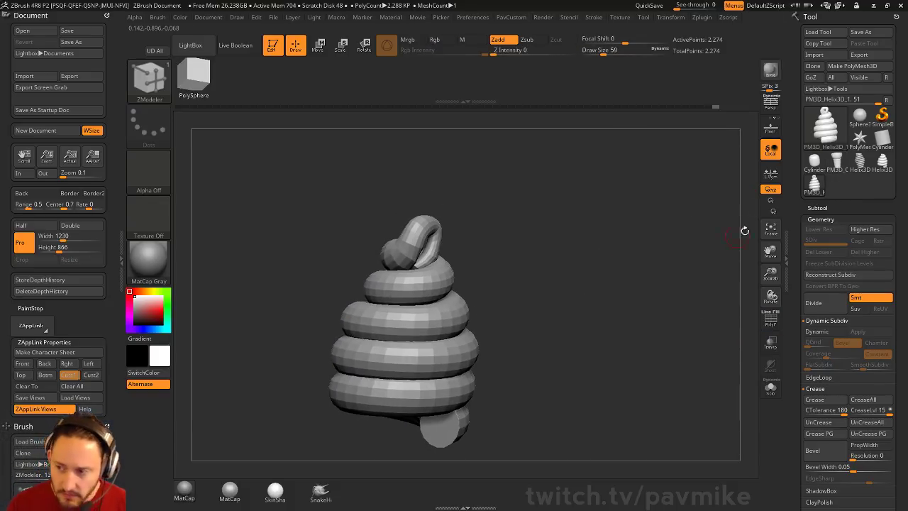
Switch to the cone model and append the PM3D_Helix3D_1 swirl as a subtool
left_click(837, 165)
left_click_drag(600, 257, 671, 246)
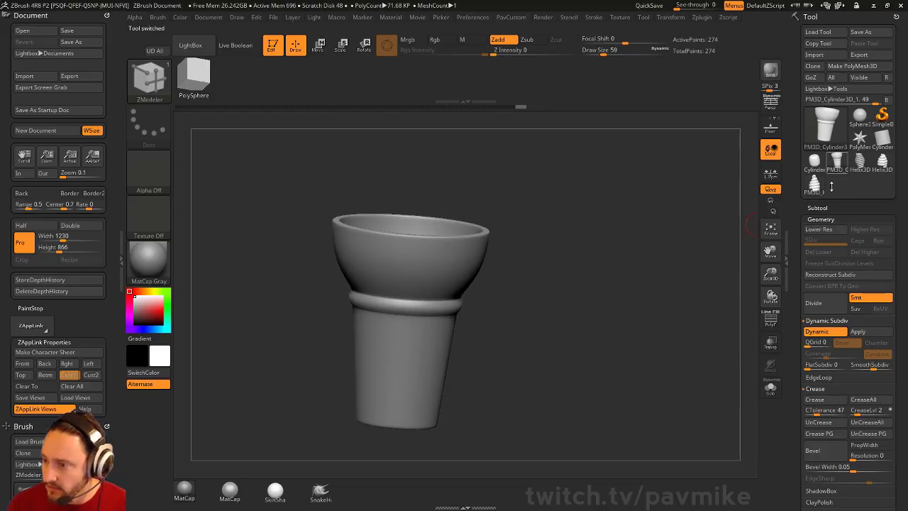
left_click(817, 207)
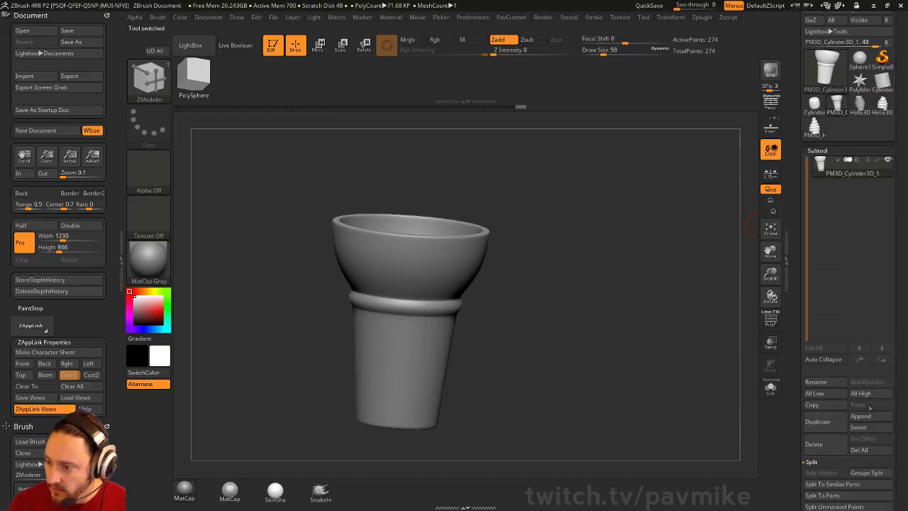
left_click(870, 417)
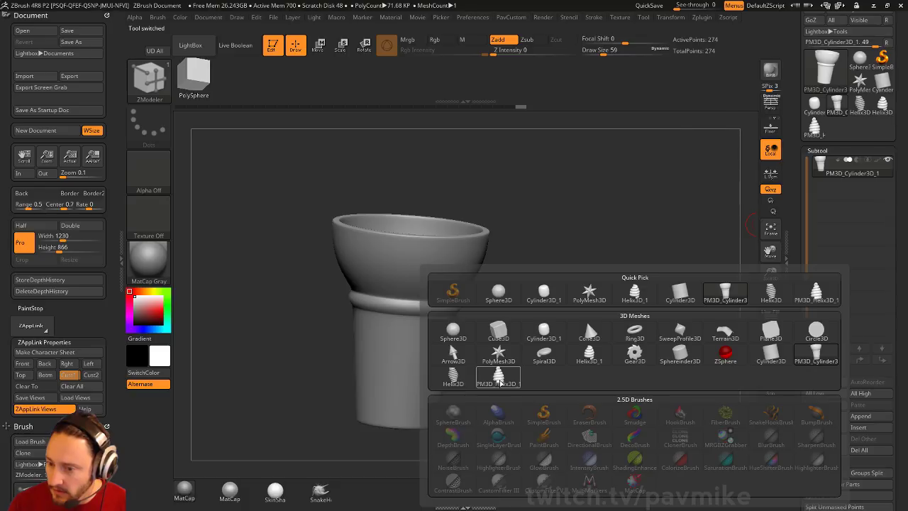
left_click(500, 383)
left_click_drag(547, 319, 753, 239)
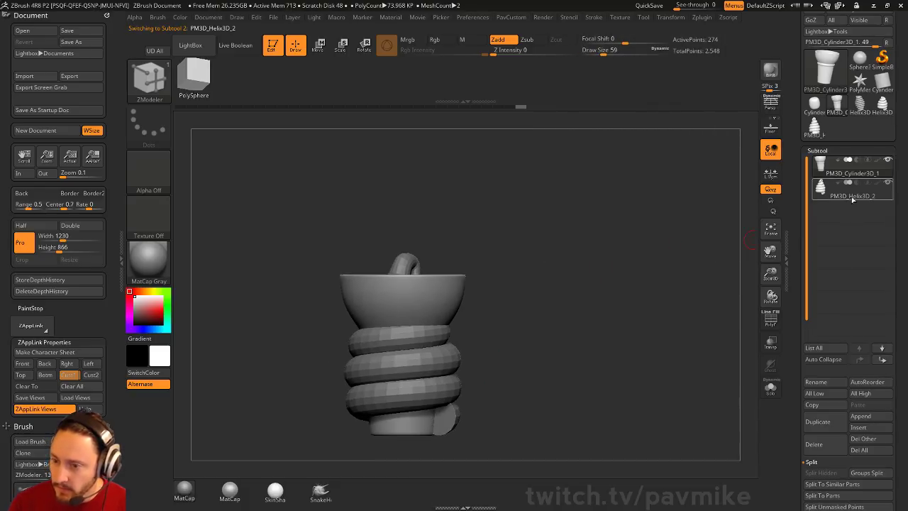
Select the swirl subtool and raise it with the gizmo until it sits in the cone's cup
key("w")
left_click(403, 214)
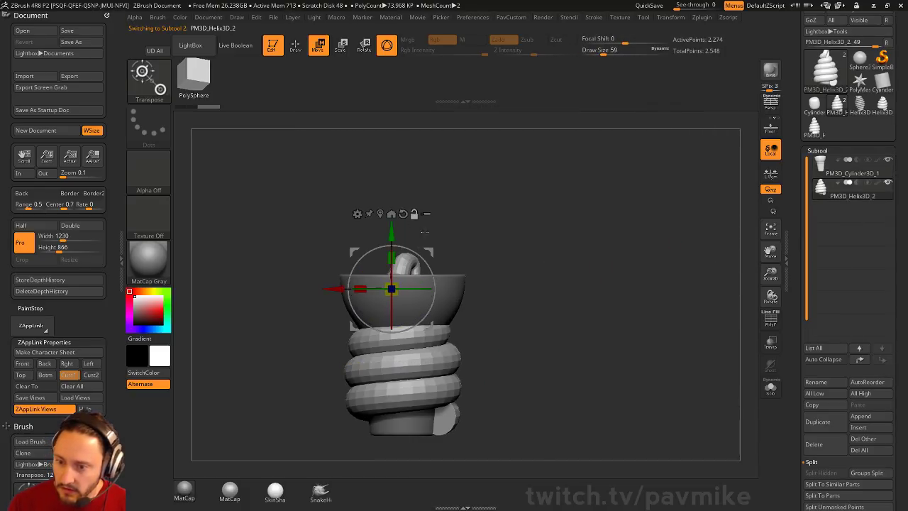
left_click(380, 215)
left_click_drag(405, 289, 405, 147)
key("q")
left_click_drag(537, 232, 575, 223)
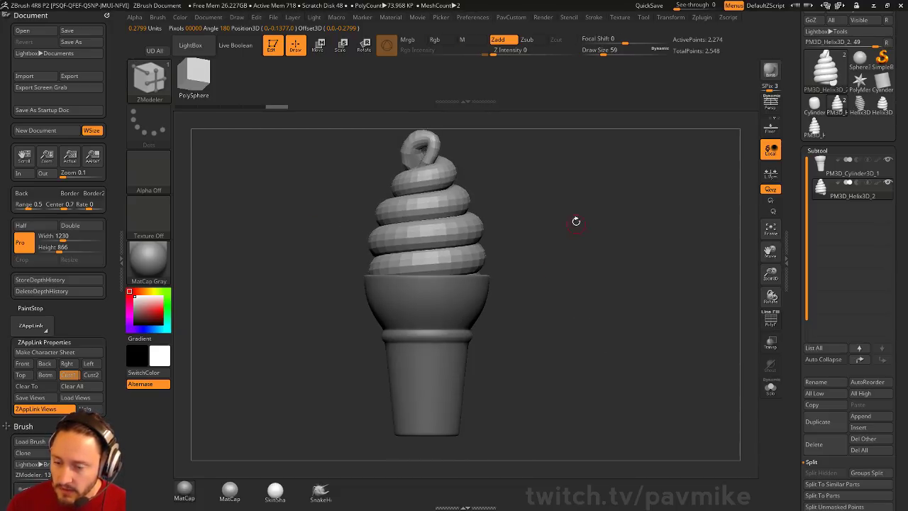
Enable dynamic subdivision on the swirl and set SmoothSubdiv to 3
key("w")
key("d")
key("q")
mouse_move(622, 265)
left_mouse_down()
mouse_move(644, 285)
mouse_move(659, 269)
mouse_move(634, 265)
mouse_move(655, 272)
mouse_move(596, 280)
mouse_move(683, 431)
left_mouse_up()
key("2")
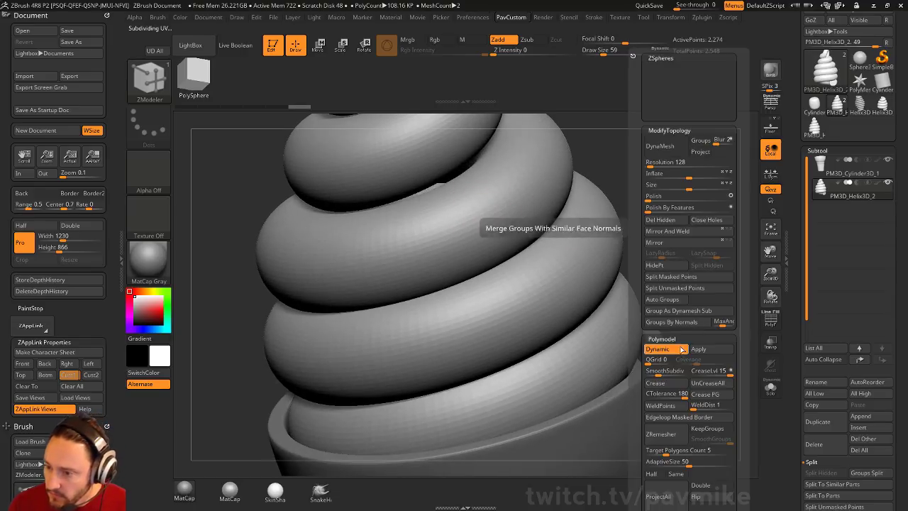
left_click_drag(664, 373, 666, 373)
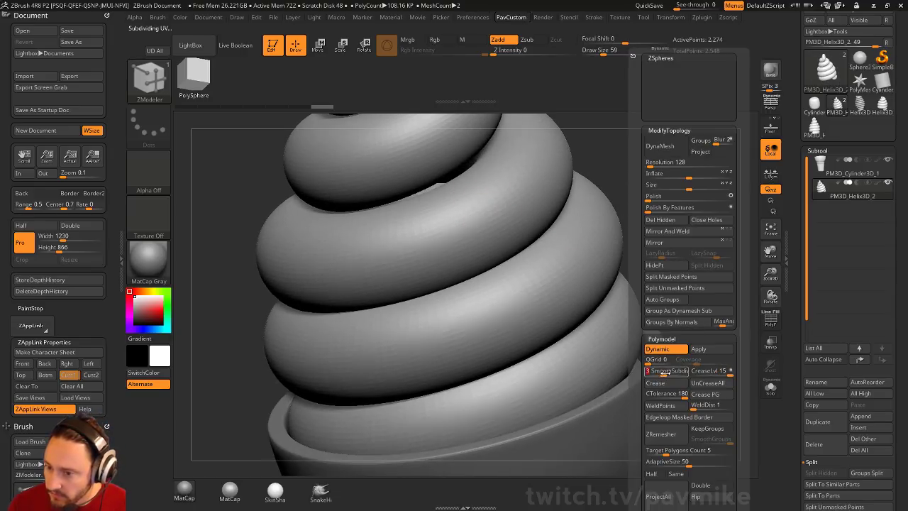
left_click_drag(683, 241, 668, 197, "alt")
left_click_drag(668, 197, 671, 256, "shift")
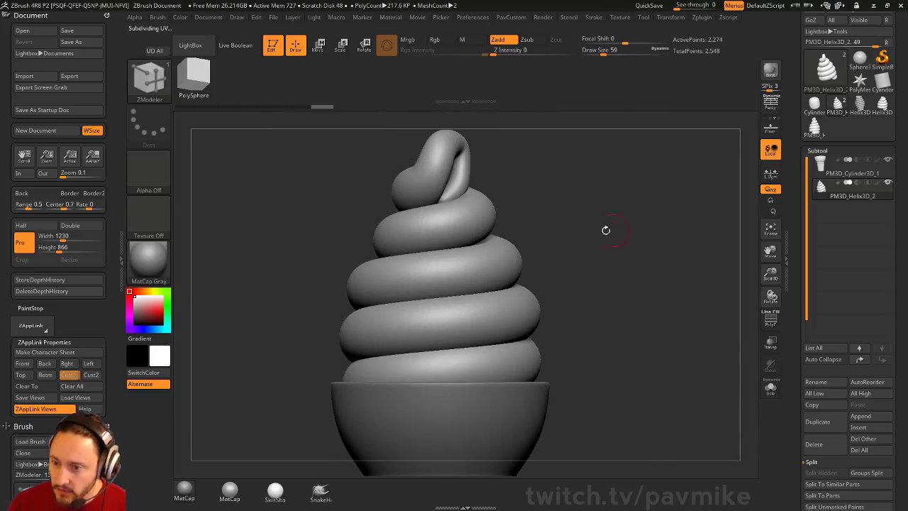
Puff up the swirl's coils from several sides using the Inflat brush at draw size 386
left_click_drag(622, 227, 585, 239)
key("s")
key("b")
key("m")
key("v")
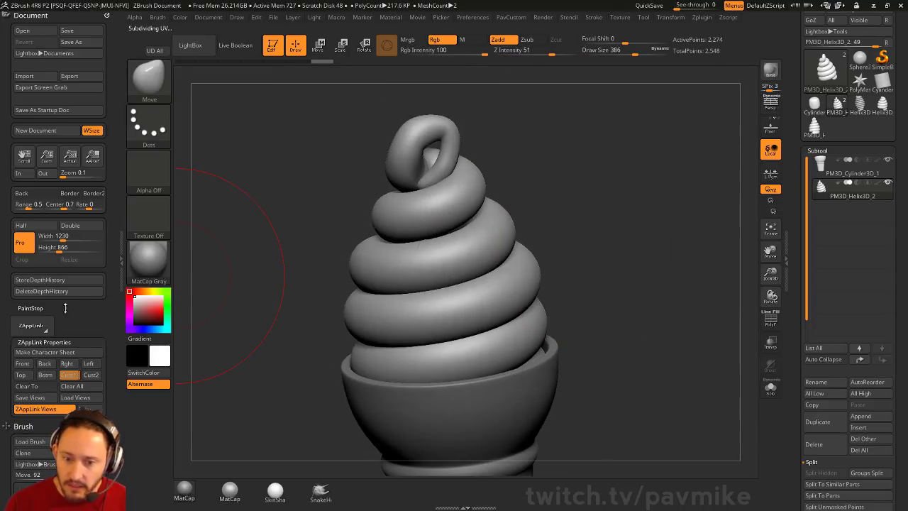
mouse_move(608, 217)
left_mouse_down()
mouse_move(624, 218)
mouse_move(615, 228)
left_mouse_up()
key("b")
key("i")
key("n")
left_click_drag(593, 197, 552, 221)
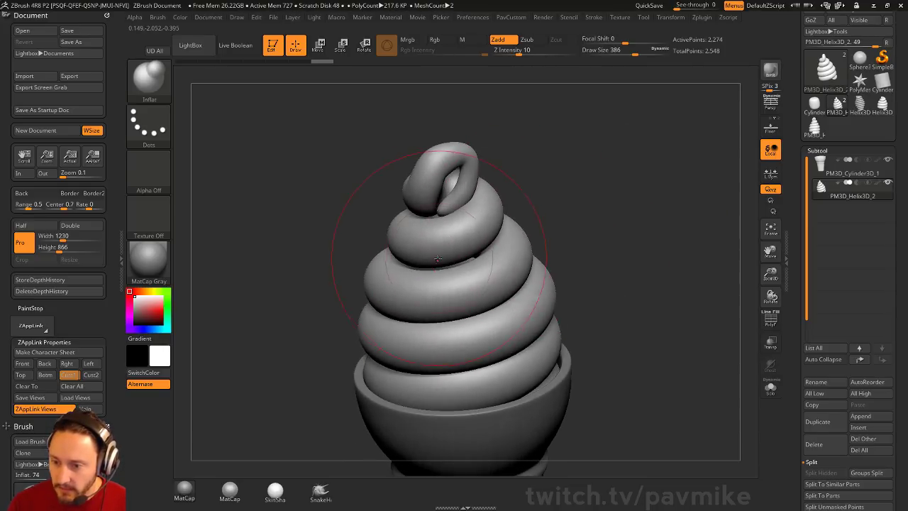
left_click_drag(495, 247, 474, 242)
left_click_drag(538, 211, 365, 254)
left_click_drag(499, 164, 529, 230)
left_click_drag(465, 238, 458, 229)
mouse_move(513, 165)
left_mouse_down()
mouse_move(498, 190)
mouse_move(560, 211)
mouse_move(504, 192)
left_mouse_up()
left_click_drag(331, 199, 342, 205)
mouse_move(512, 185)
left_mouse_down()
mouse_move(503, 201)
mouse_move(419, 143)
mouse_move(436, 192)
mouse_move(507, 224)
left_mouse_up()
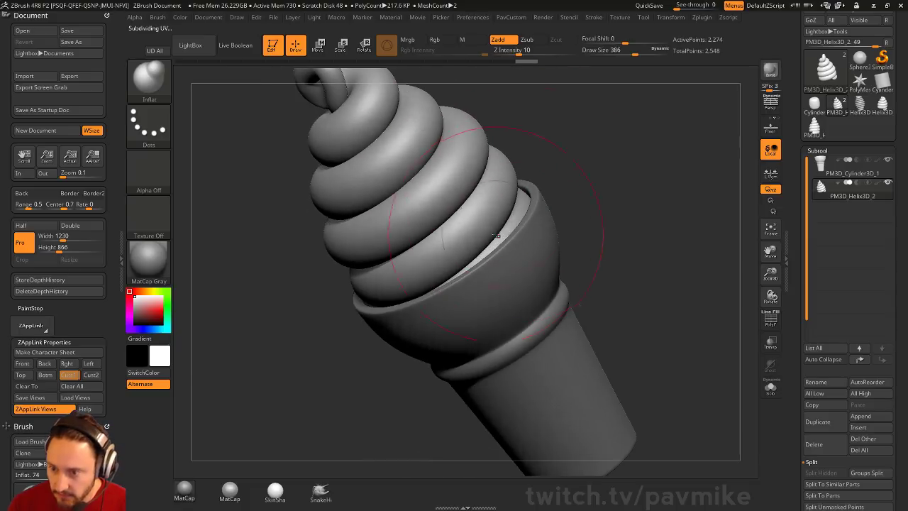
key("f")
mouse_move(640, 210)
left_mouse_down("shift")
mouse_move(612, 247)
mouse_move(583, 249)
left_mouse_up("shift")
key("b")
key("s")
key("t")
key("s")
key("s")
mouse_move(603, 250)
left_mouse_down("alt")
mouse_move(619, 262)
mouse_move(586, 264)
left_mouse_up("alt")
key("f")
key("s")
Make the cone the active subtool, switch to the ZModeler brush and show the polyframe
left_click(522, 272, "alt")
left_click_drag(626, 293, 639, 266, "alt")
mouse_move(503, 285)
left_mouse_down("alt")
mouse_move(525, 270)
mouse_move(632, 285)
left_mouse_up("alt")
key("b")
key("z")
key("m")
left_click(767, 324)
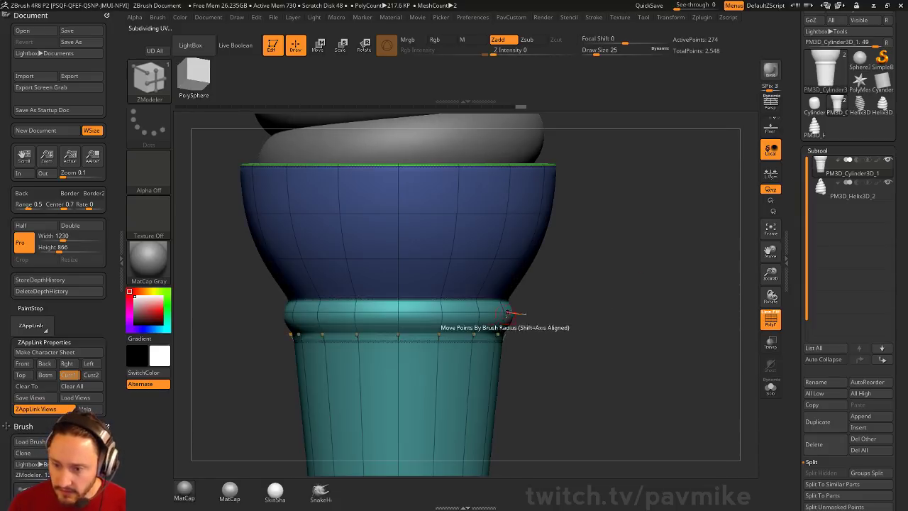
Turn off the cone's dynamic subdivision and set the draw size to 17 for editing its collar ring
key("shift+d")
mouse_move(614, 316)
left_mouse_down("alt")
mouse_move(659, 308)
mouse_move(645, 283)
left_mouse_up("alt")
key("s")
left_click(647, 311)
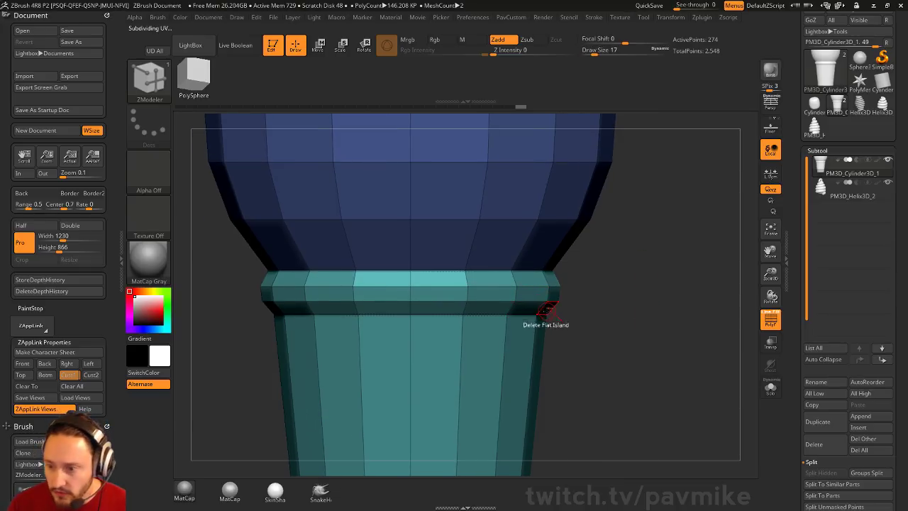
Insert an edge loop around the lower part of the cone's collar ring with the Multiple EdgeLoops target
key("space")
left_click(517, 235)
left_click(491, 343)
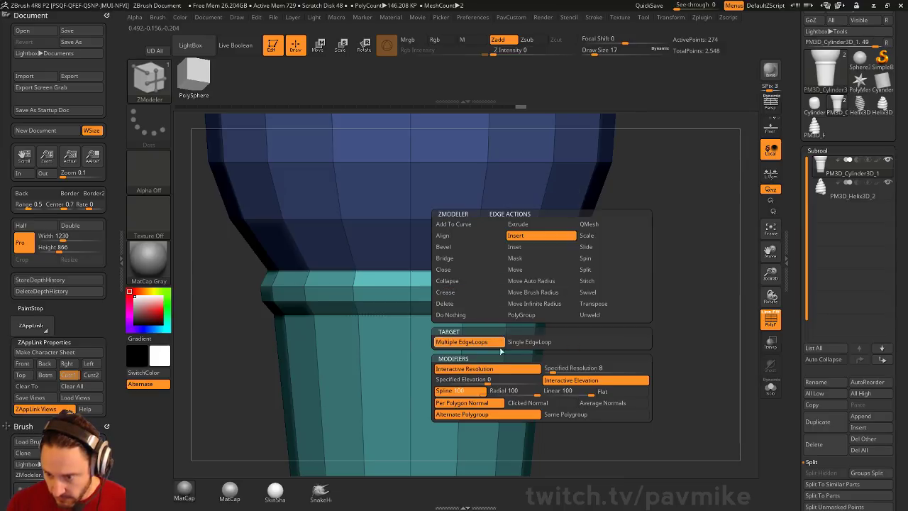
left_click_drag(588, 357, 602, 328, "alt")
left_click_drag(565, 283, 622, 279)
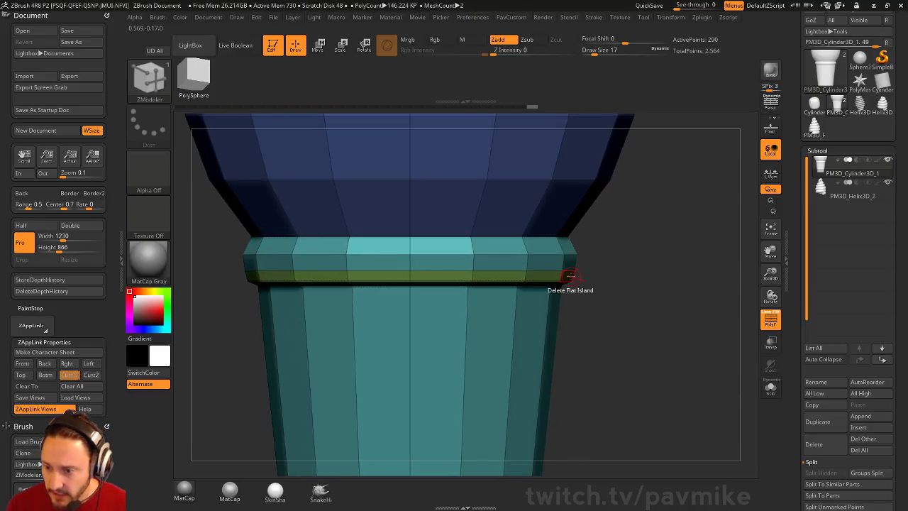
Give the collar's new lower band its own polygroup using the PolyGroup polygon action with the Polygroup Island target
key("space")
left_click(634, 134)
left_click(633, 124)
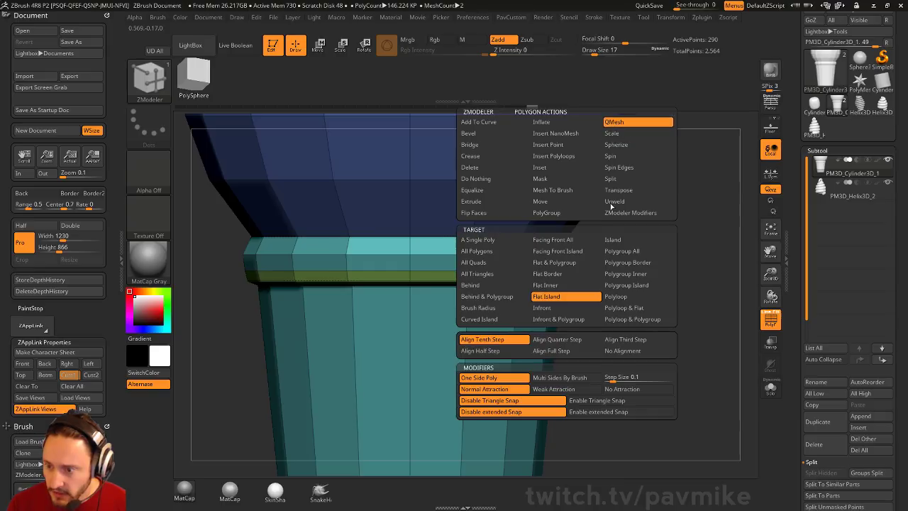
left_click(548, 213)
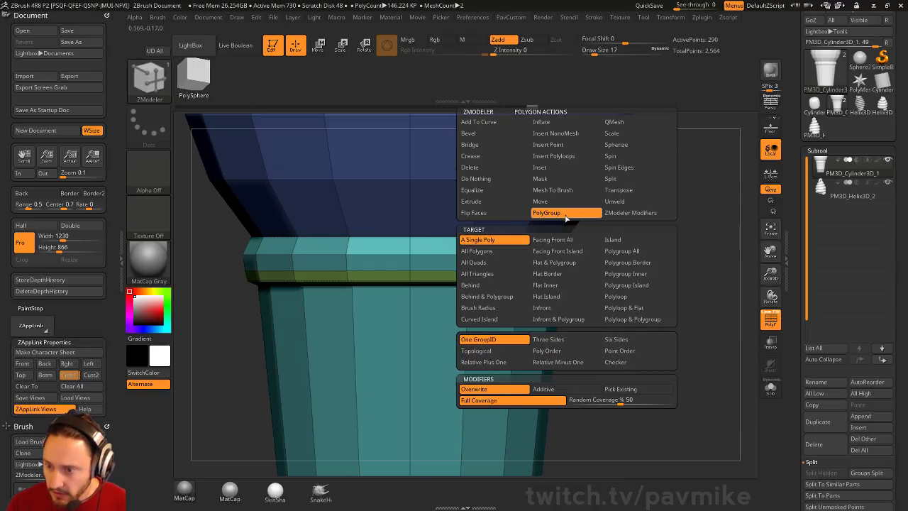
key("space")
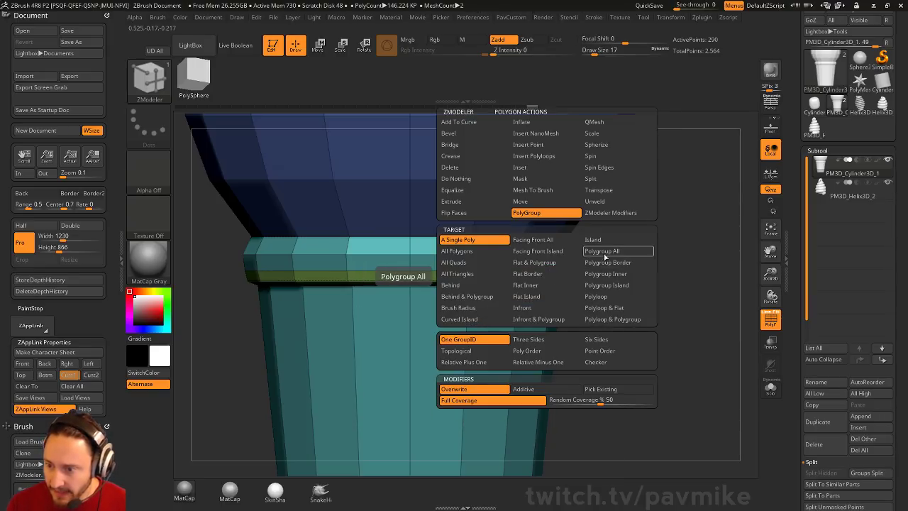
left_click(611, 288)
left_click_drag(673, 298, 646, 261)
key("space")
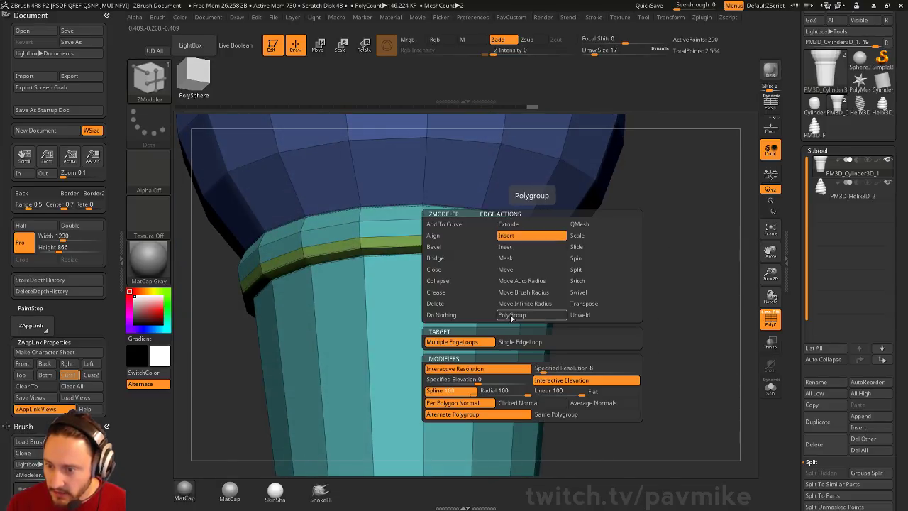
left_click(510, 317)
left_click(460, 344)
left_click(532, 259)
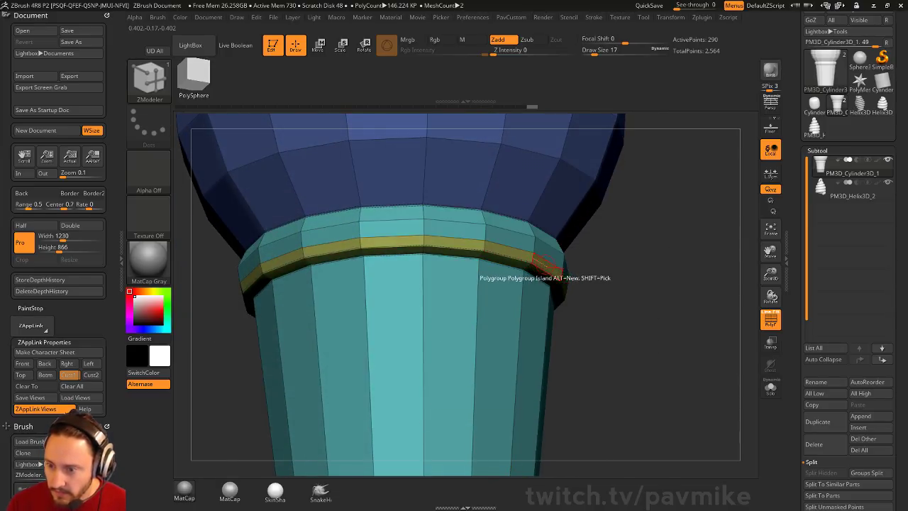
Push the collar's lower polygroup band outward so the ring flares towards its lower rim
key("space")
left_click(604, 122)
left_click_drag(677, 226, 685, 257)
key("space")
left_click_drag(547, 261, 557, 262)
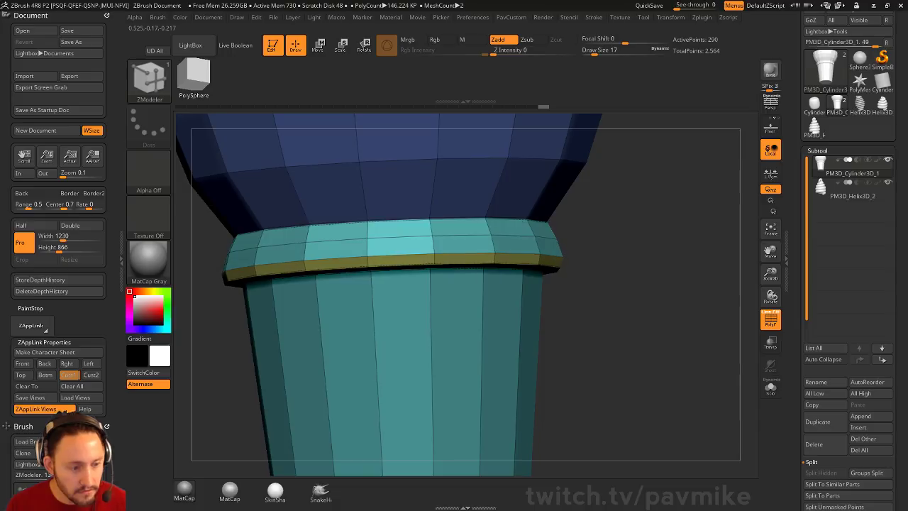
Bring up the Spotlight reference over a straight front view, enlarge and reposition it, examine the cone's collar profile, and hide it again
key("shift")
left_click_drag(581, 259, 625, 272, "shift")
key("shift+z")
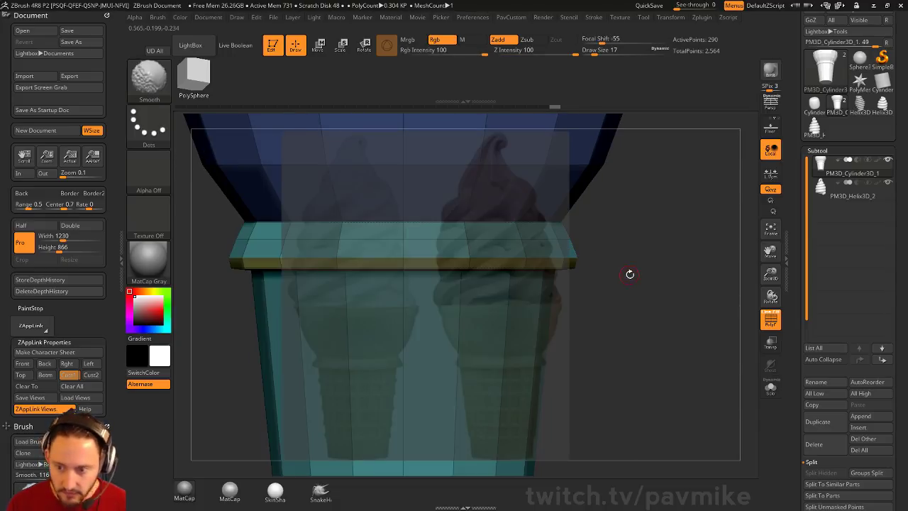
key("z")
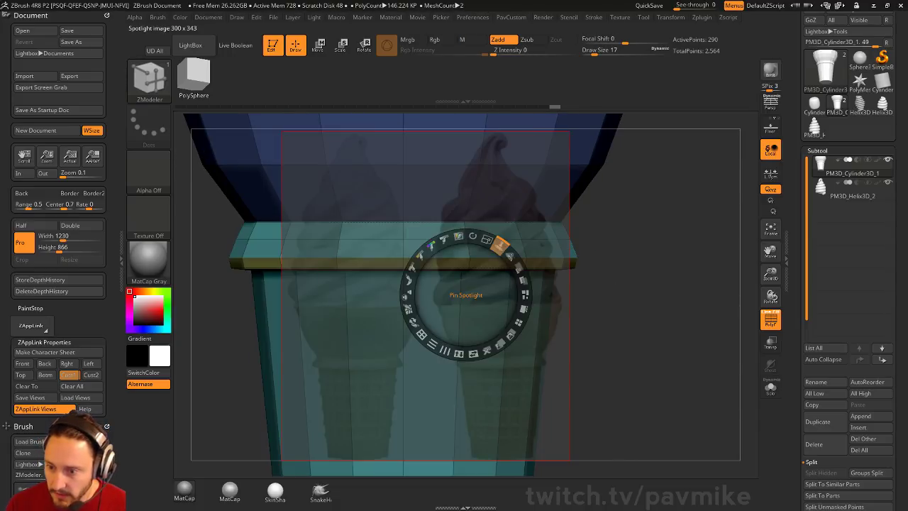
left_click_drag(519, 268, 524, 303)
left_click_drag(538, 238, 529, 240)
left_click_drag(550, 185, 555, 186)
left_click_drag(583, 219, 577, 207)
left_click_drag(486, 348, 480, 343)
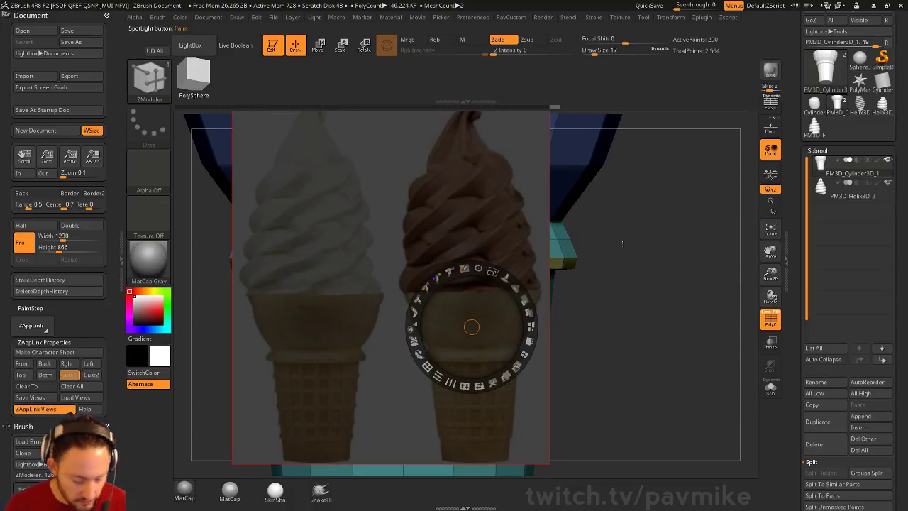
key("shift+z")
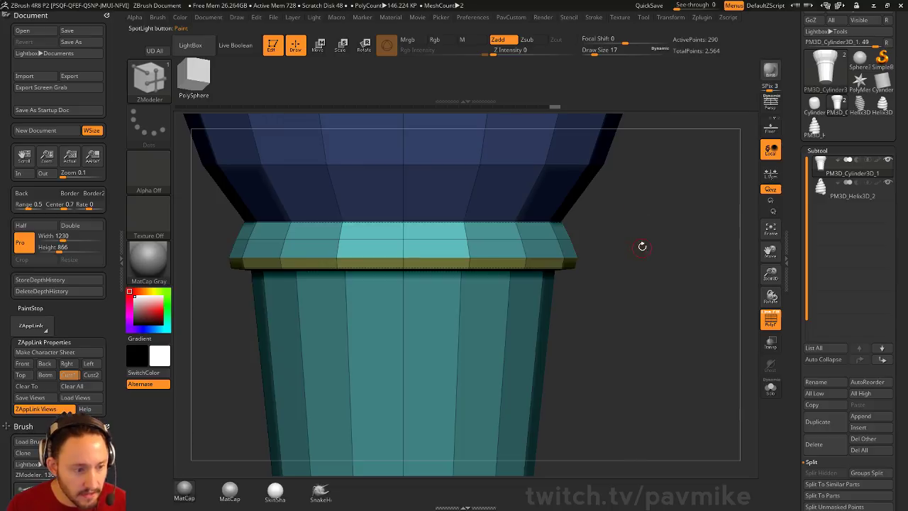
Crease the complete edge loop around the collar's flared lower rim
left_click_drag(651, 249, 670, 299, "alt")
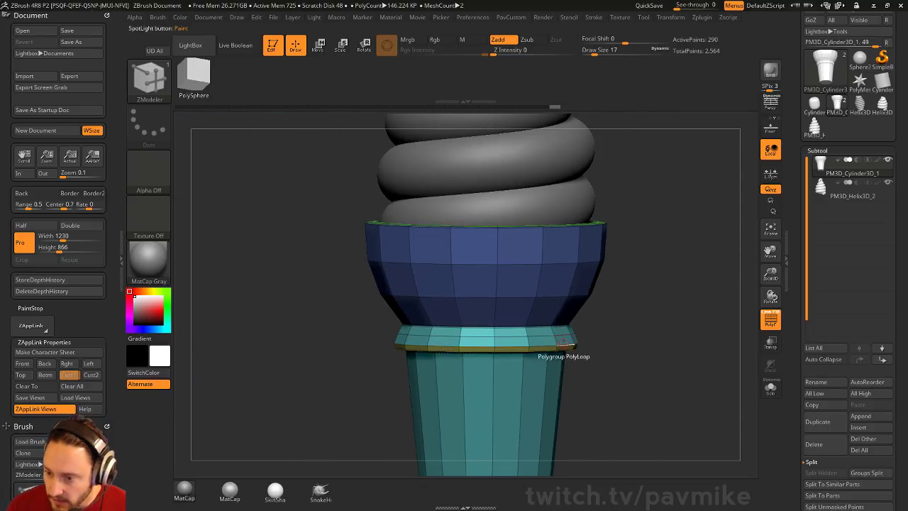
key("space")
left_click(494, 295)
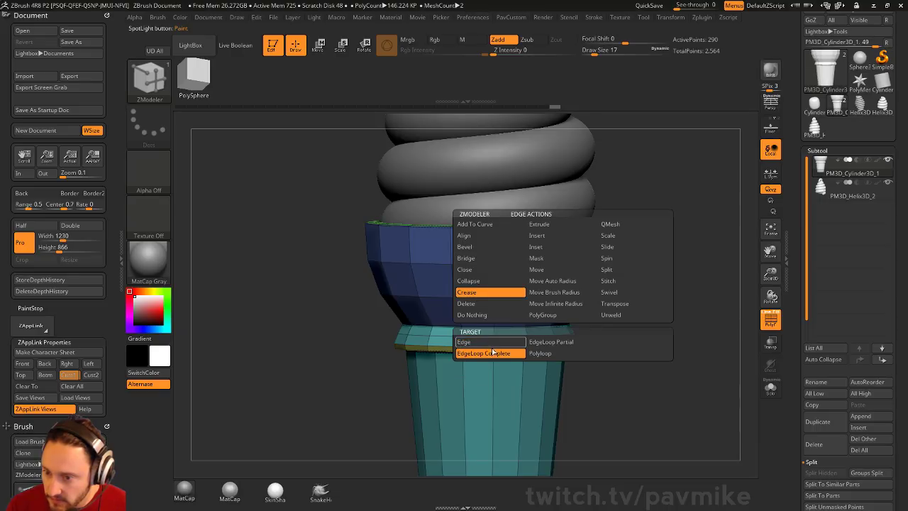
left_click(566, 343)
Turn dynamic subdivision back on for the cone and hide the polyframe to view the smoothed shape
left_click_drag(659, 332, 612, 298, "alt")
key("d")
left_click(771, 320)
mouse_move(706, 320)
left_mouse_down("shift")
mouse_move(688, 320)
mouse_move(687, 312)
left_mouse_up("shift")
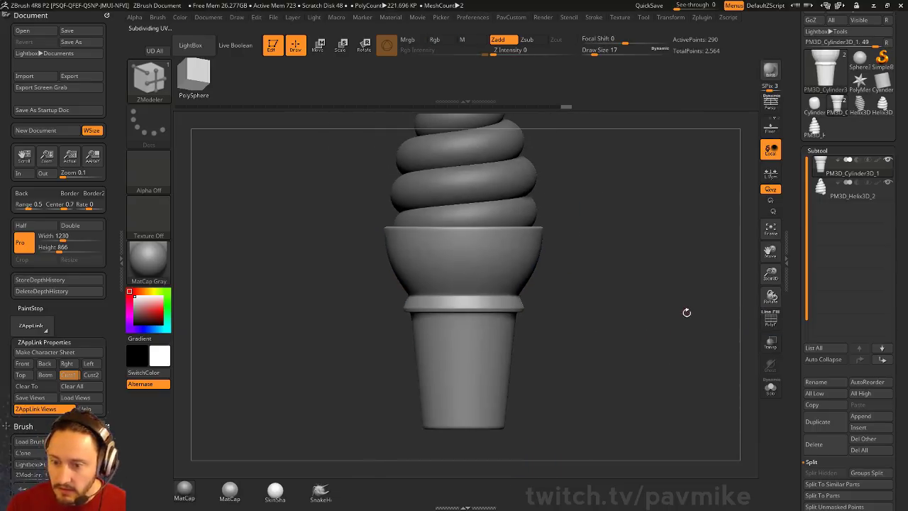